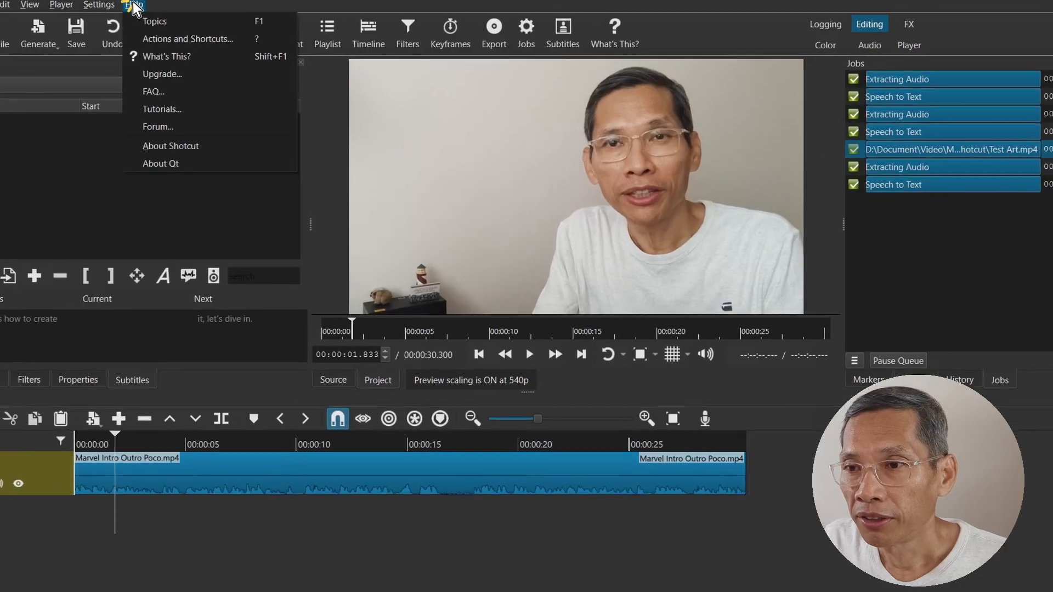
Check the installed program version in the About Shotcut information and close it.
{"action": "left_click", "coordinate": [181, 144]}
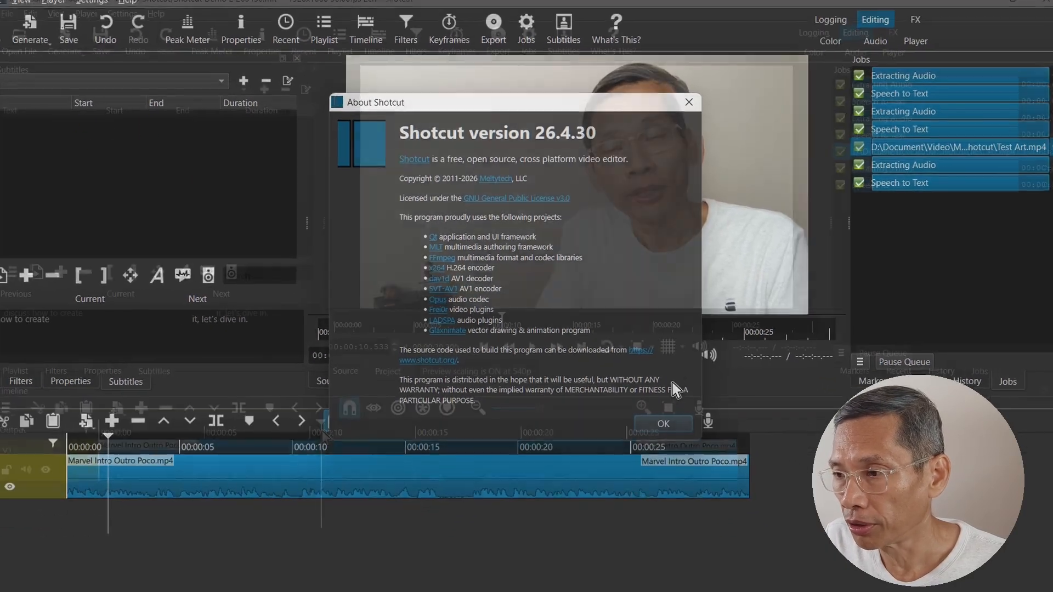
{"action": "left_click", "coordinate": [678, 437]}
Split the Marvel Intro Outro Poco.mp4 clip at 00:00:10.167 and overlap the two parts by about 1.7 s to create a transition.
{"action": "left_click", "coordinate": [324, 435]}
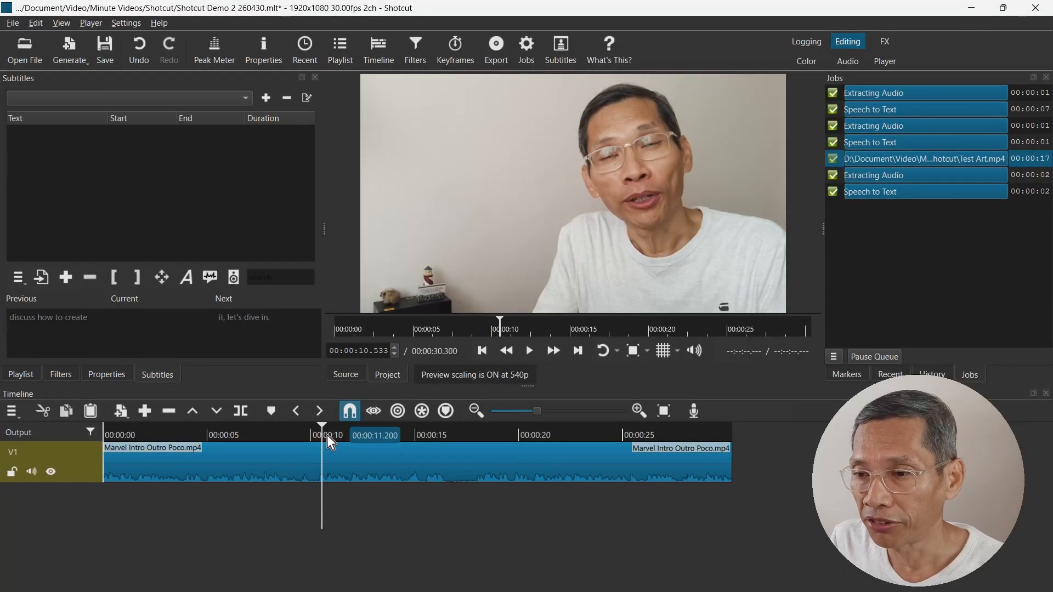
{"action": "left_click_drag", "start_coordinate": [324, 435], "coordinate": [315, 435]}
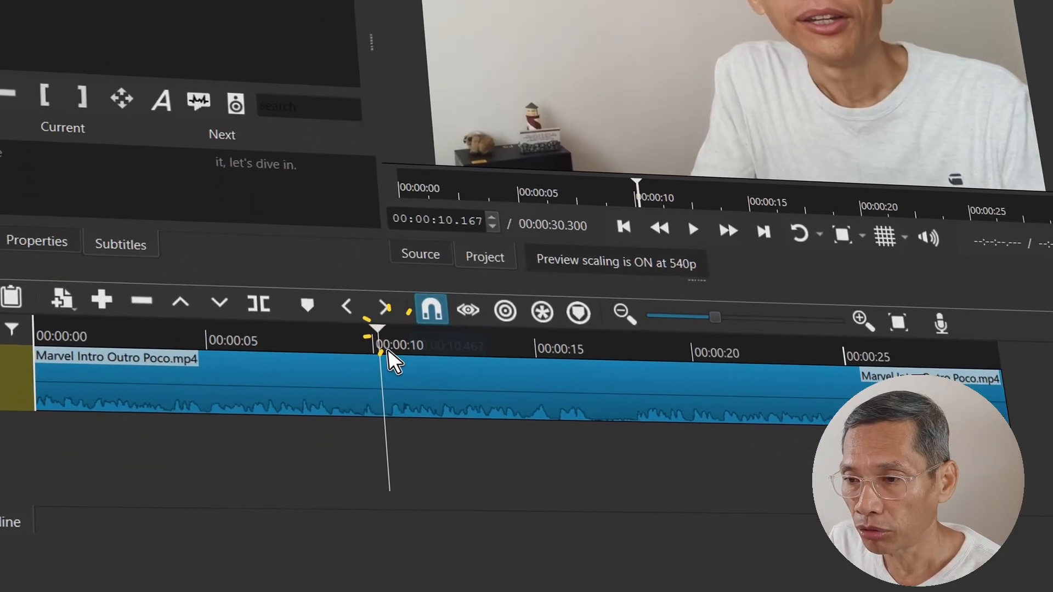
{"action": "left_click", "coordinate": [331, 459]}
{"action": "key", "text": "s"}
{"action": "left_click_drag", "start_coordinate": [459, 372], "coordinate": [491, 366]}
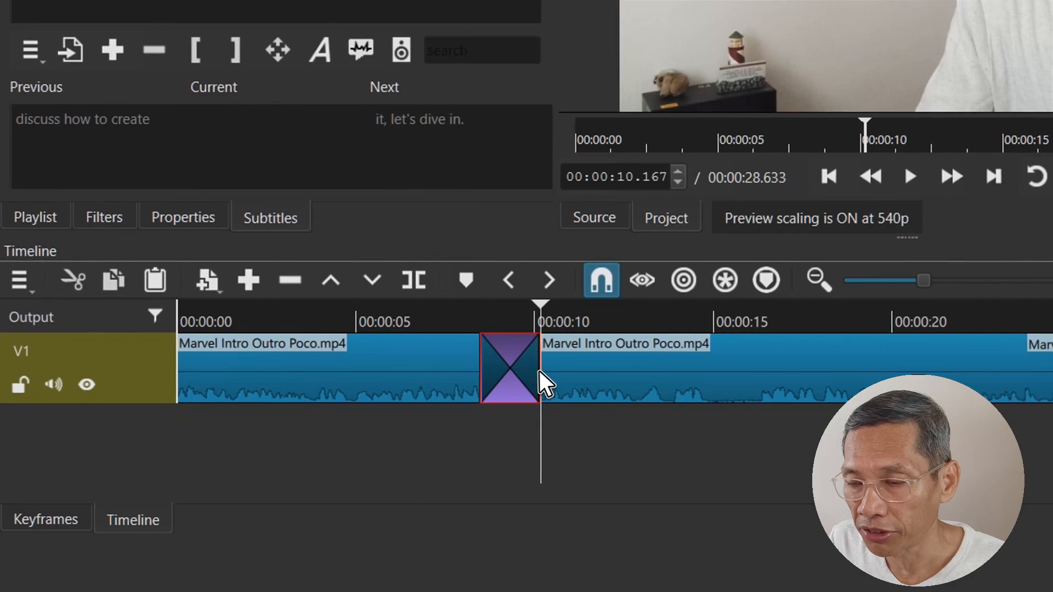
Resize the transition on track V1 by adjusting both of its edges, leaving it about 2.8 s long.
{"action": "left_click", "coordinate": [530, 371]}
{"action": "left_click_drag", "start_coordinate": [540, 371], "coordinate": [588, 373]}
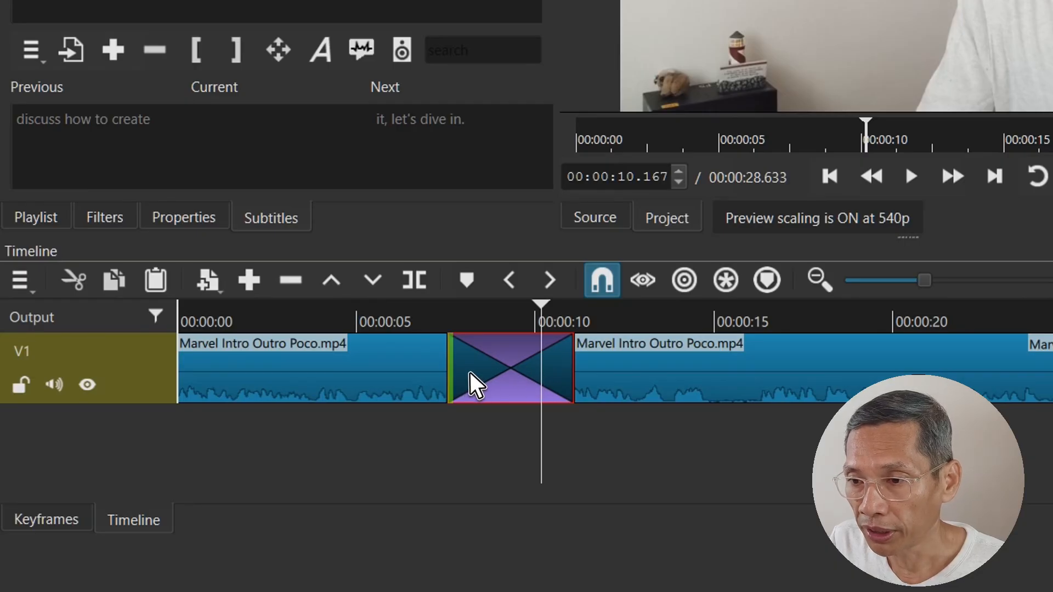
{"action": "left_click_drag", "start_coordinate": [453, 371], "coordinate": [488, 371]}
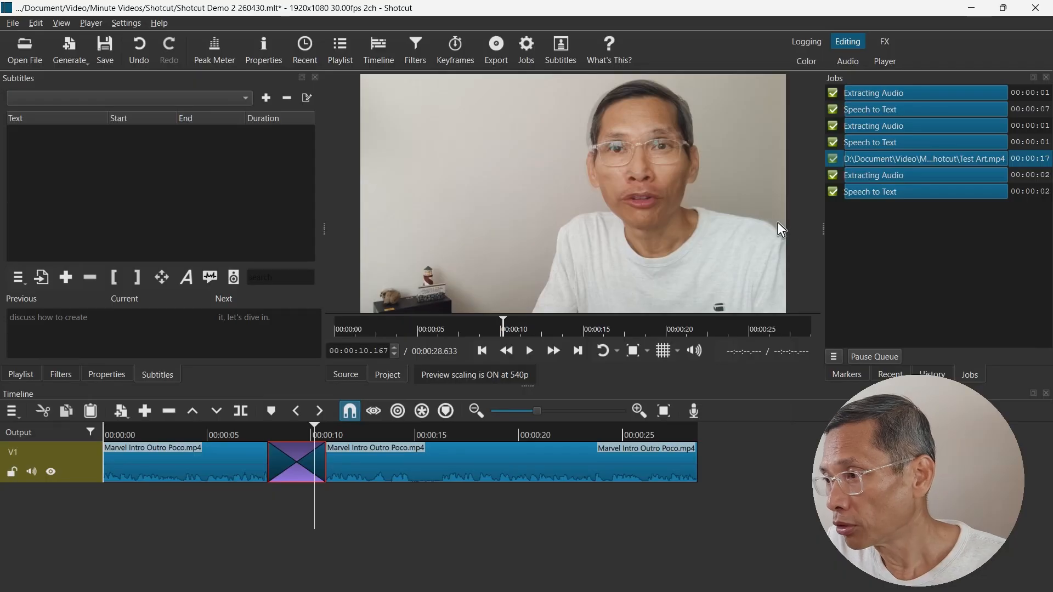
List the recently used files and preview the camel clip in the source player.
{"action": "left_click", "coordinate": [891, 374]}
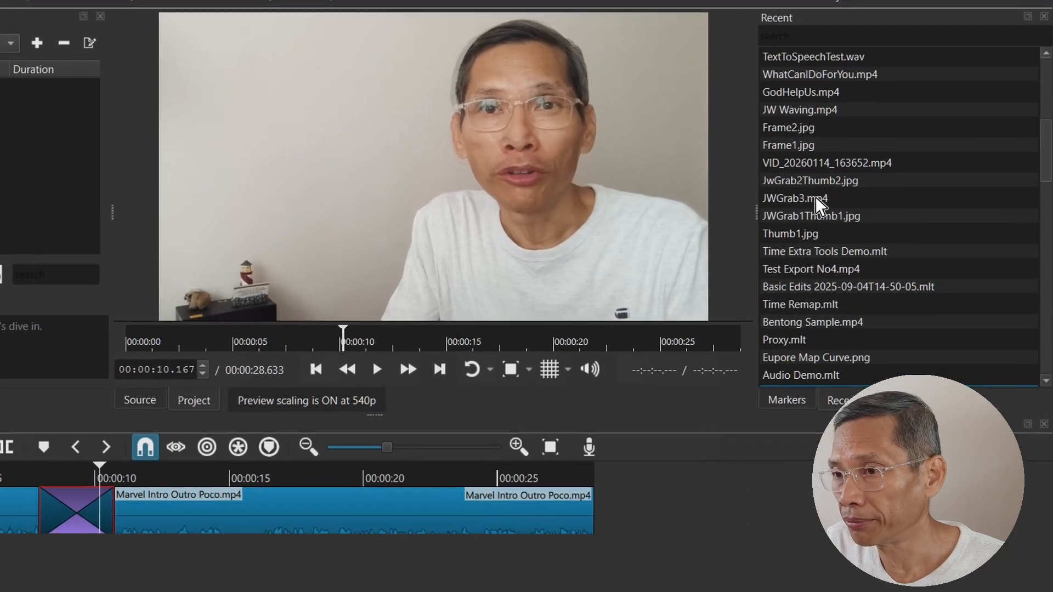
{"action": "left_click", "coordinate": [133, 405]}
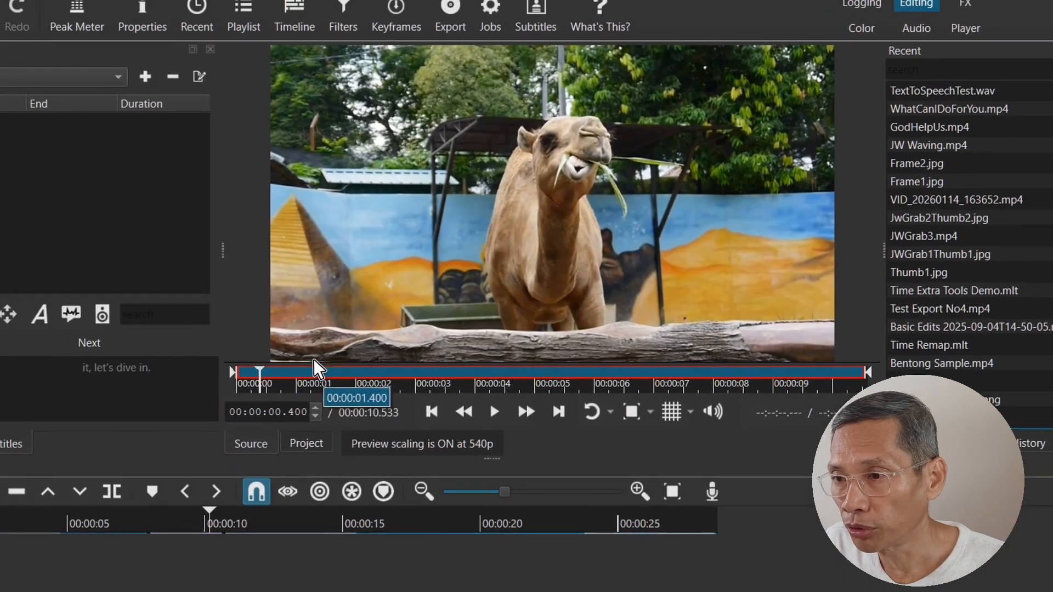
{"action": "left_click", "coordinate": [186, 403]}
{"action": "scroll", "coordinate": [900, 164], "scroll_direction": "up", "scroll_amount": 7}
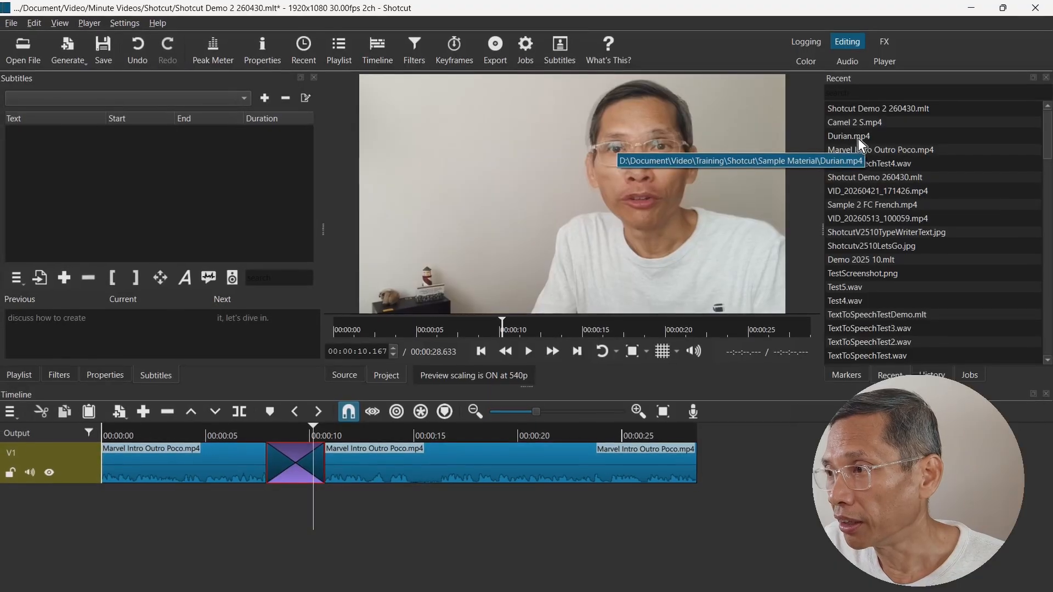
Open Durian.mp4 from the recent files in the source player and pause its playback at about 1.9 s.
{"action": "left_click", "coordinate": [854, 137]}
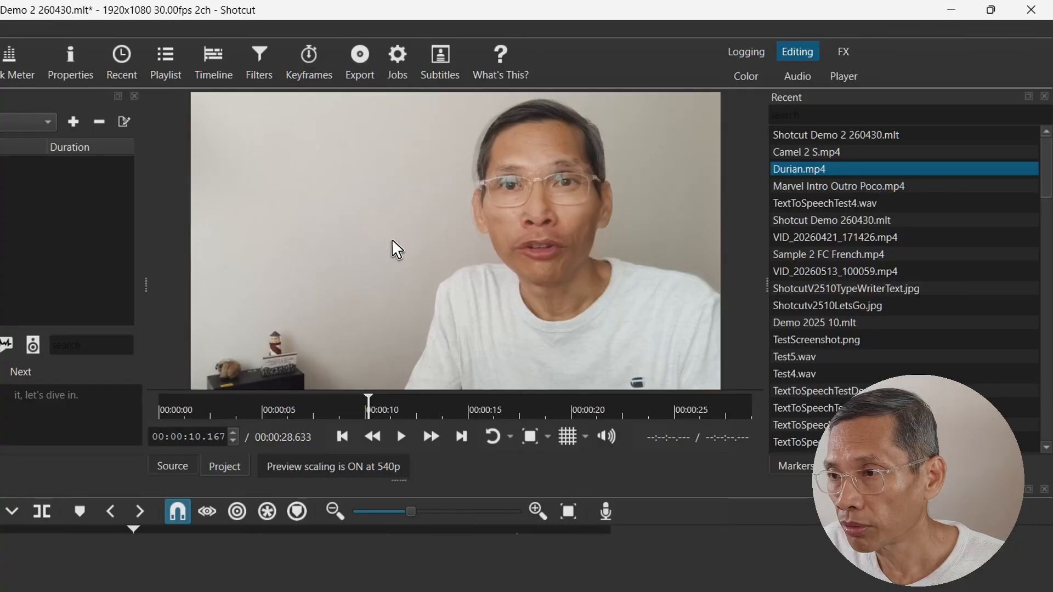
{"action": "key", "text": "Return"}
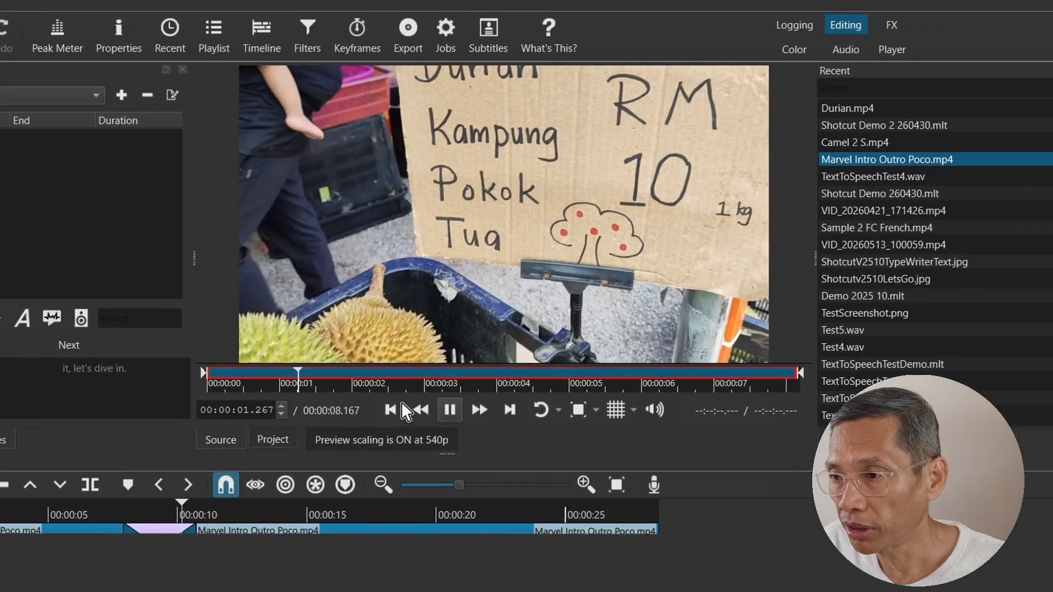
{"action": "left_click", "coordinate": [432, 419]}
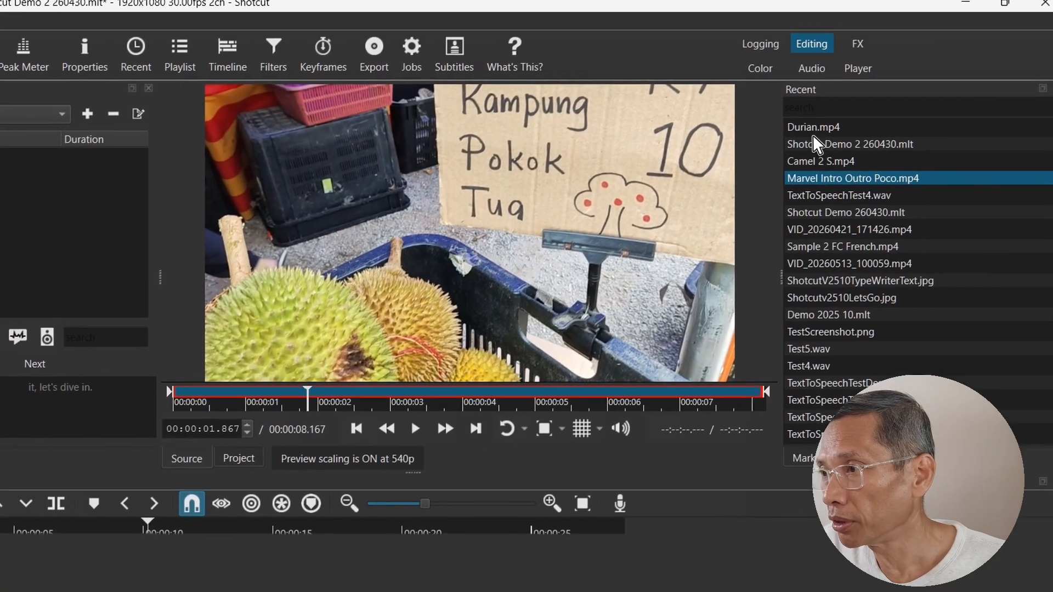
Add Durian.mp4 to track V1 at about 31.4 s, leaving a gap after the last clip, and scrub into it.
{"action": "left_click", "coordinate": [853, 101]}
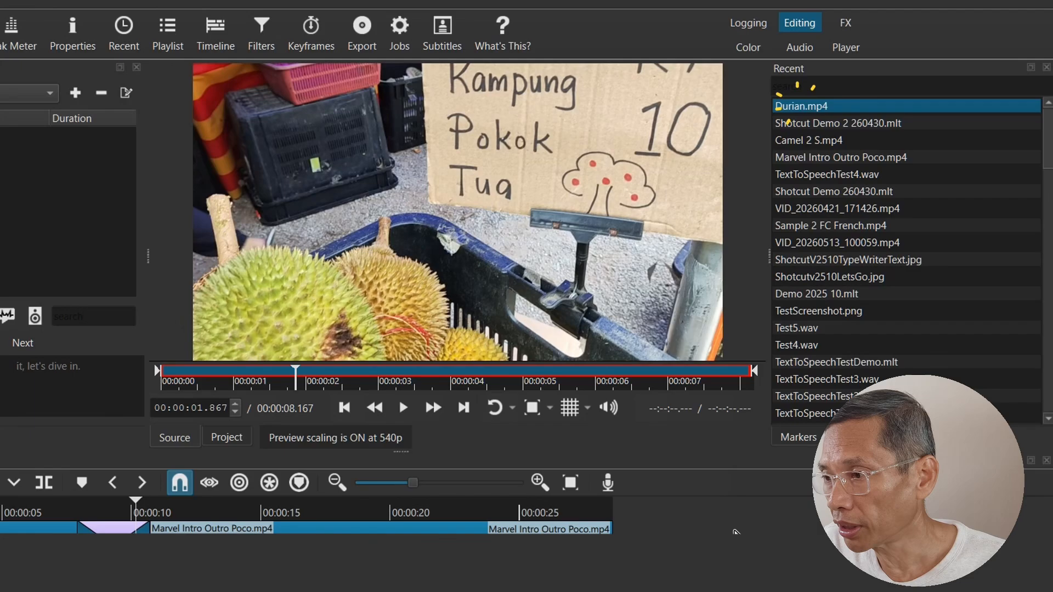
{"action": "left_click_drag", "start_coordinate": [734, 530], "coordinate": [691, 555]}
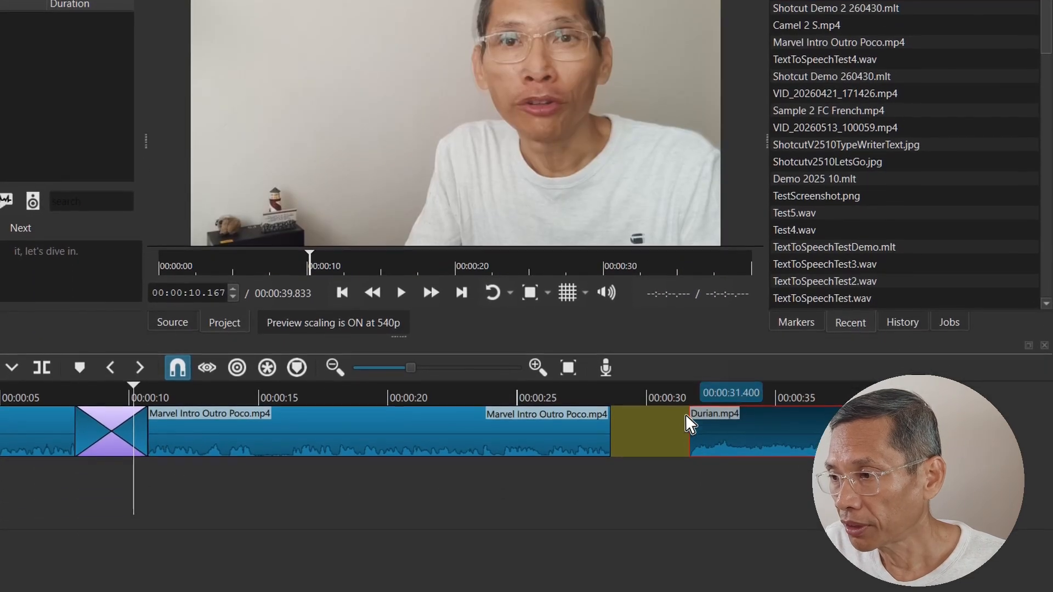
{"action": "left_click_drag", "start_coordinate": [682, 394], "coordinate": [727, 390]}
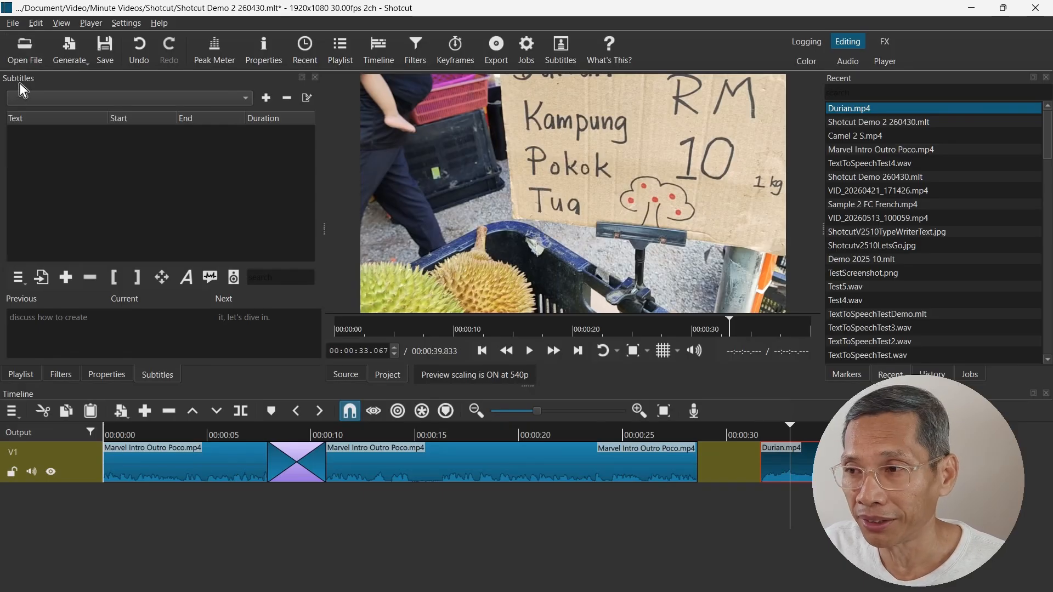
Move the playhead to 00:00:14.667 and delete the Durian.mp4 clip from the end of track V1.
{"action": "left_click", "coordinate": [407, 432]}
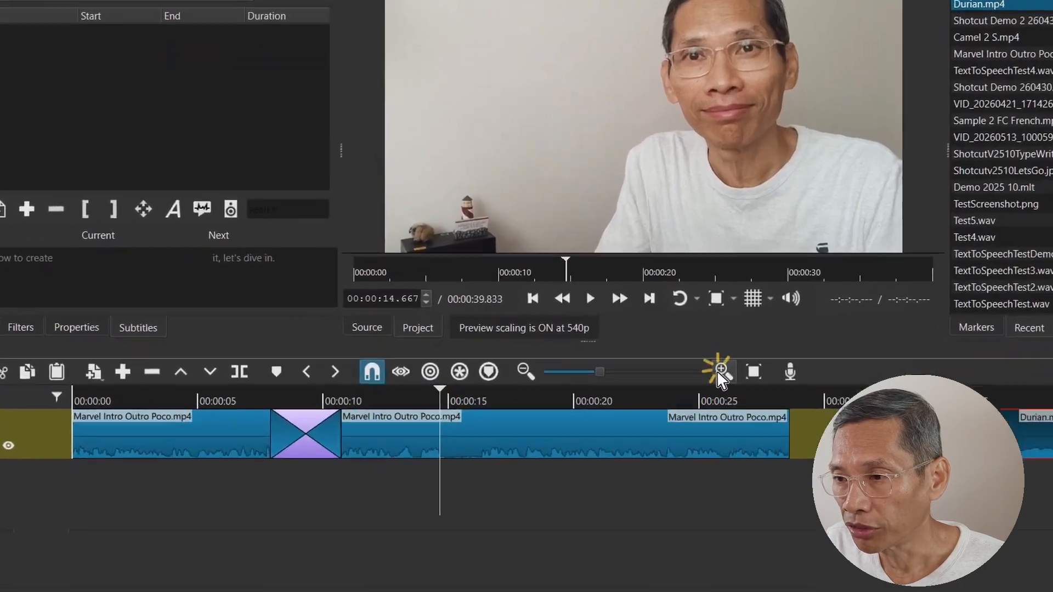
{"action": "left_click", "coordinate": [641, 411]}
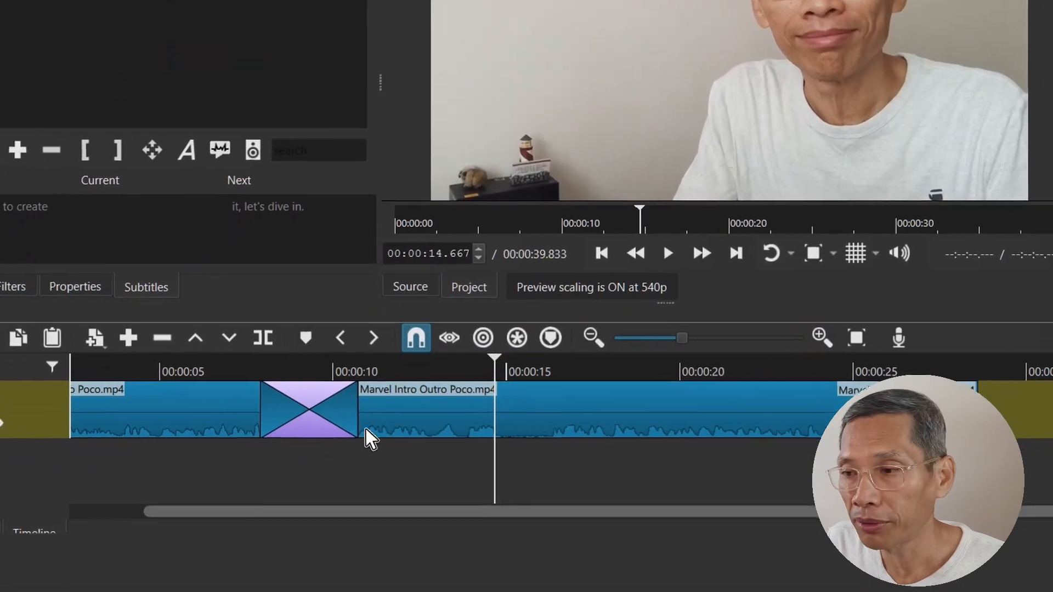
{"action": "left_click", "coordinate": [565, 342]}
{"action": "left_click", "coordinate": [666, 334]}
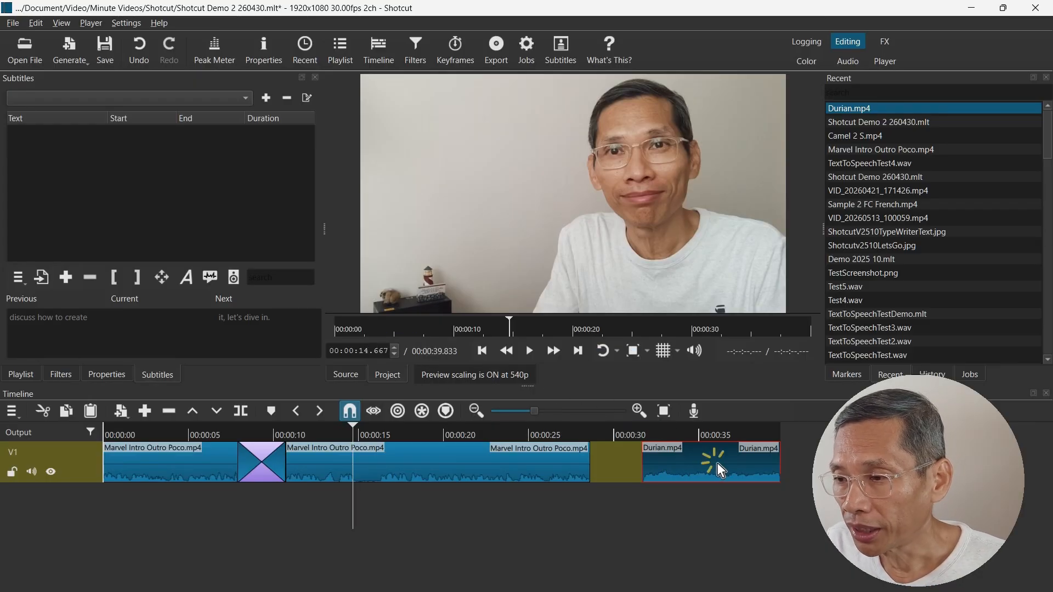
{"action": "key", "text": "Delete"}
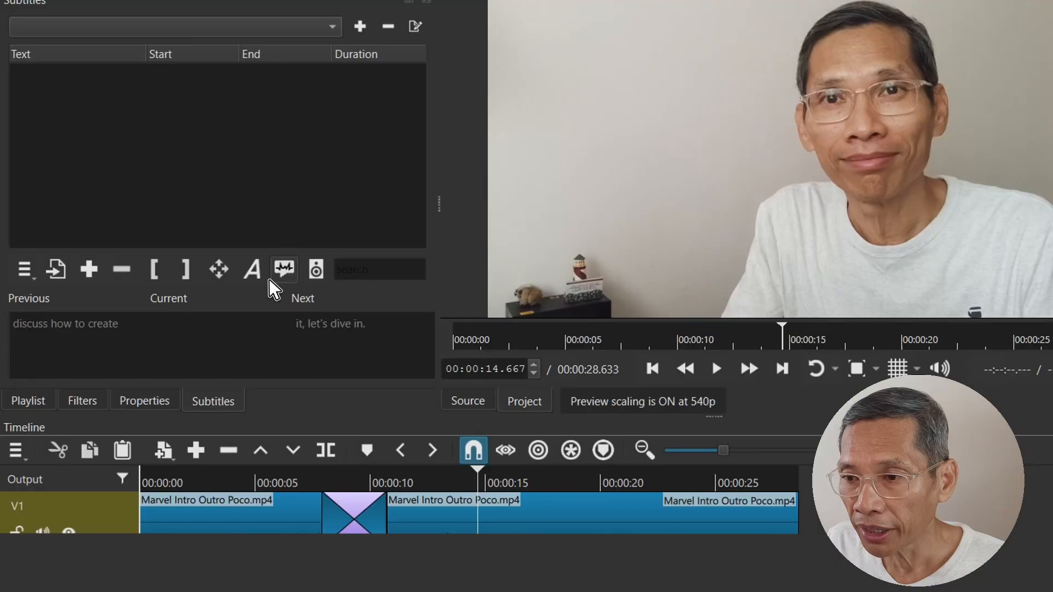
Examine the Speech to Text options, including Use GPU, and leave without generating subtitles.
{"action": "left_click", "coordinate": [210, 277]}
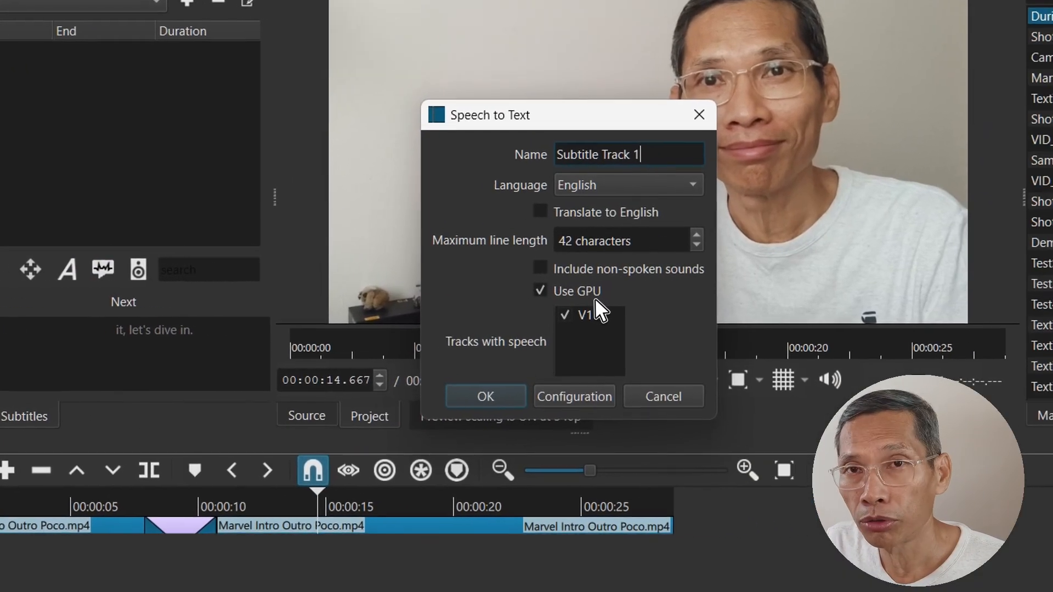
{"action": "left_click", "coordinate": [541, 292]}
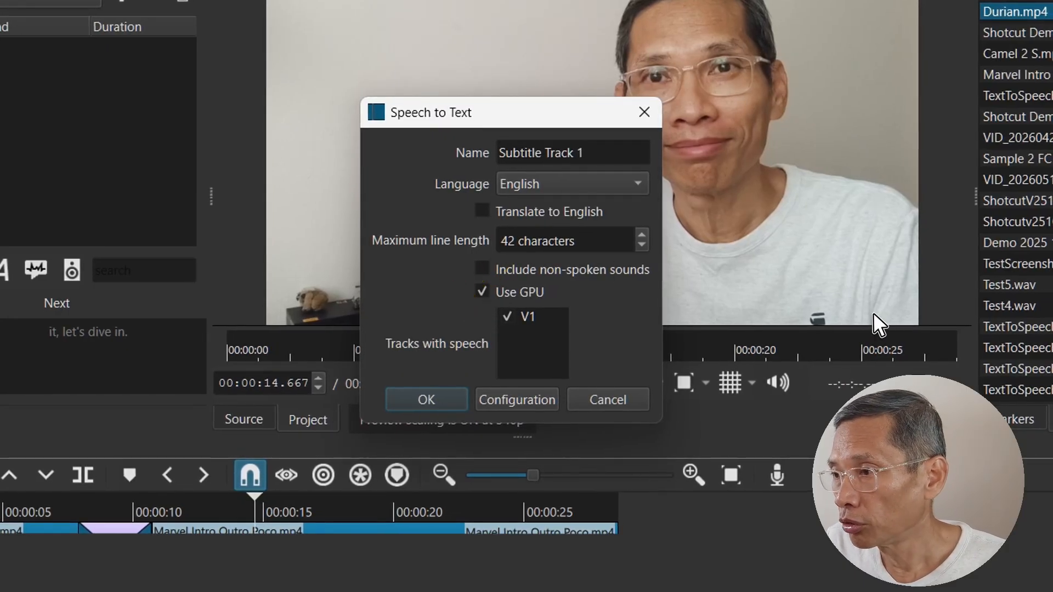
{"action": "left_click", "coordinate": [604, 404]}
Show the job list, examine the exported video thumbnails in File Explorer's Shotcut folder, and return to the editor.
{"action": "left_click", "coordinate": [1050, 420]}
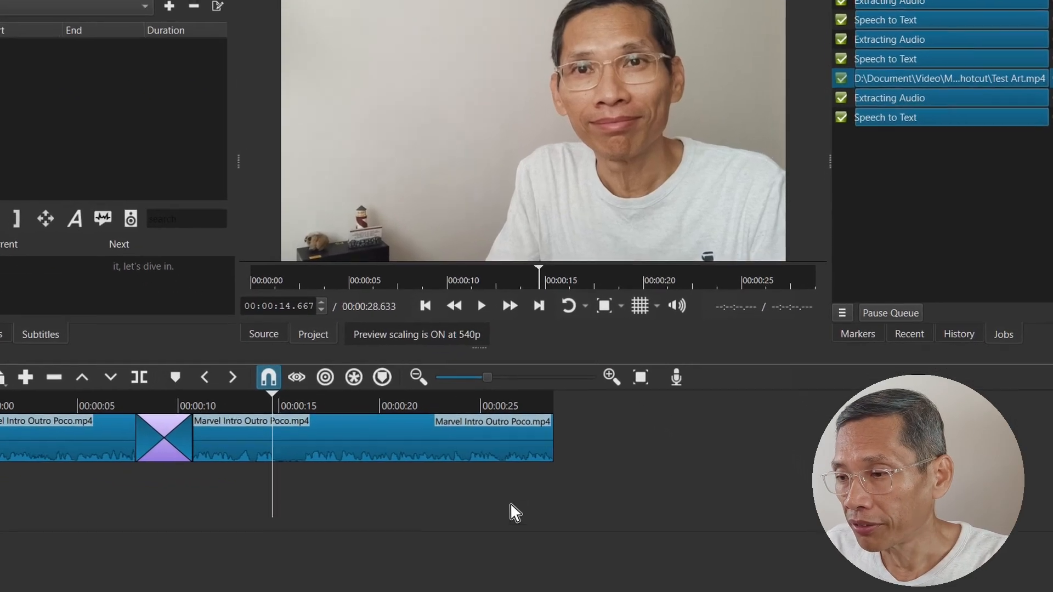
{"action": "mouse_move", "coordinate": [543, 574]}
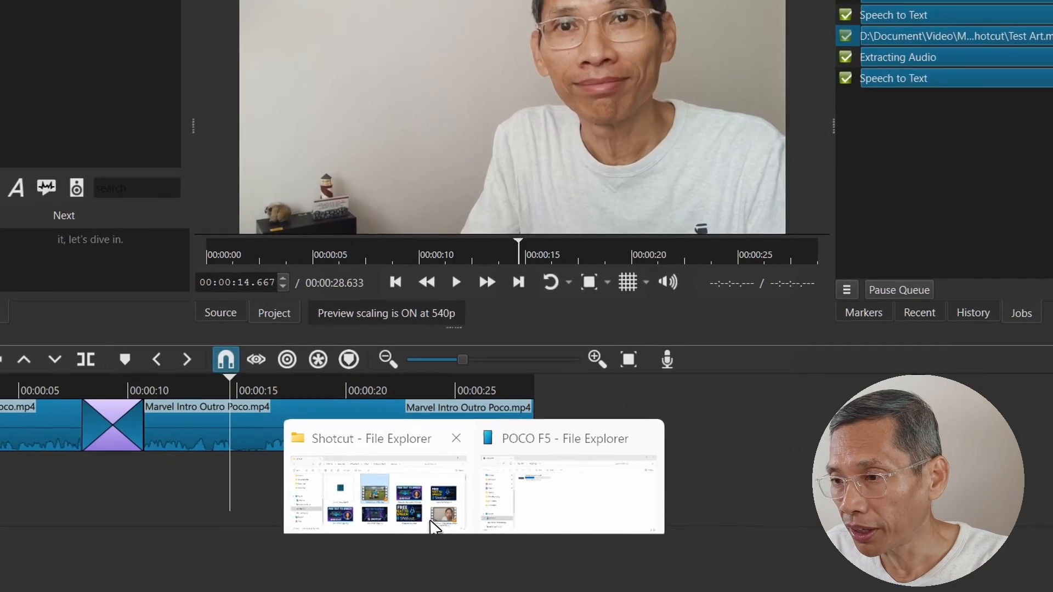
{"action": "left_click", "coordinate": [383, 472]}
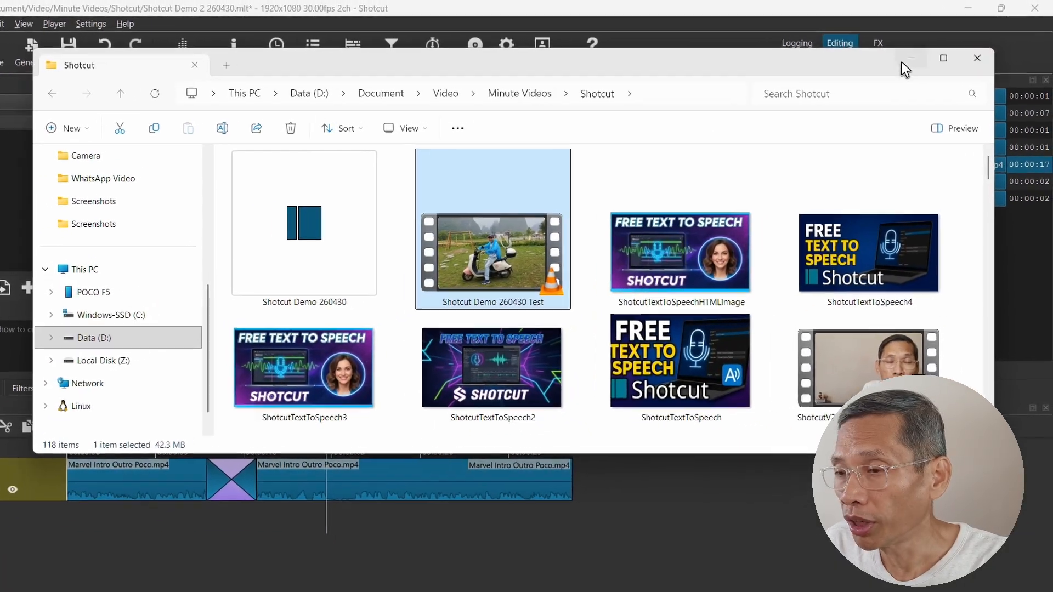
{"action": "left_click", "coordinate": [916, 56]}
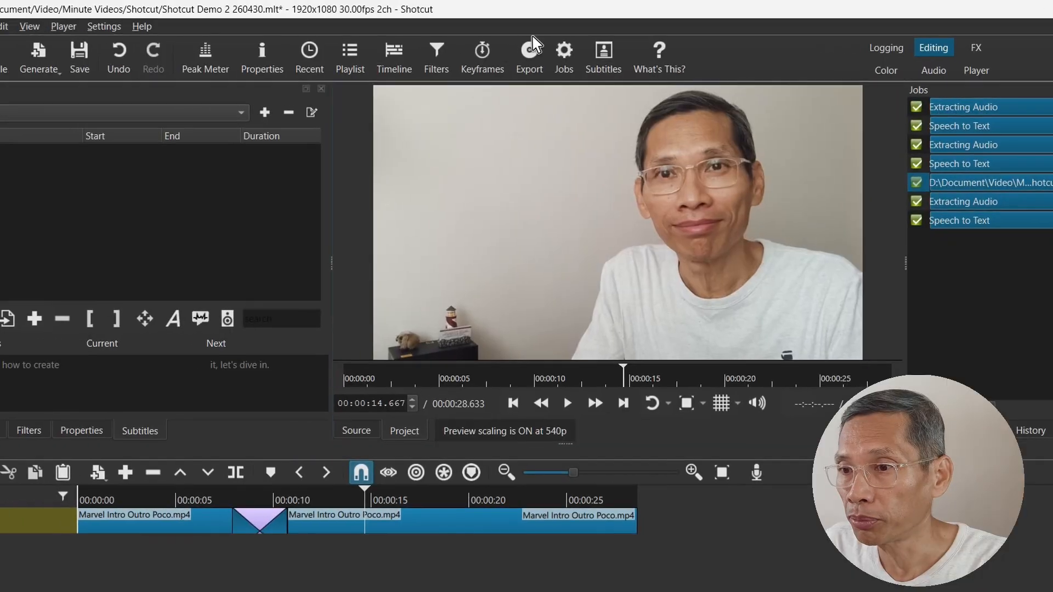
Set IMG_20260419_120447.jpg from the Guilin folder as the cover art in the export metadata.
{"action": "left_click", "coordinate": [423, 53]}
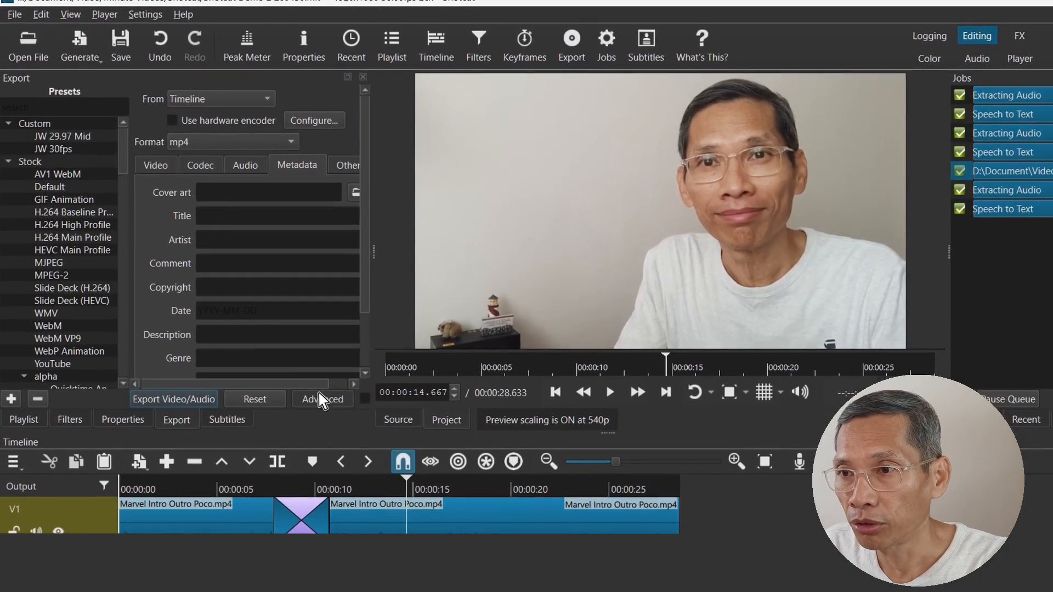
{"action": "left_click", "coordinate": [299, 168]}
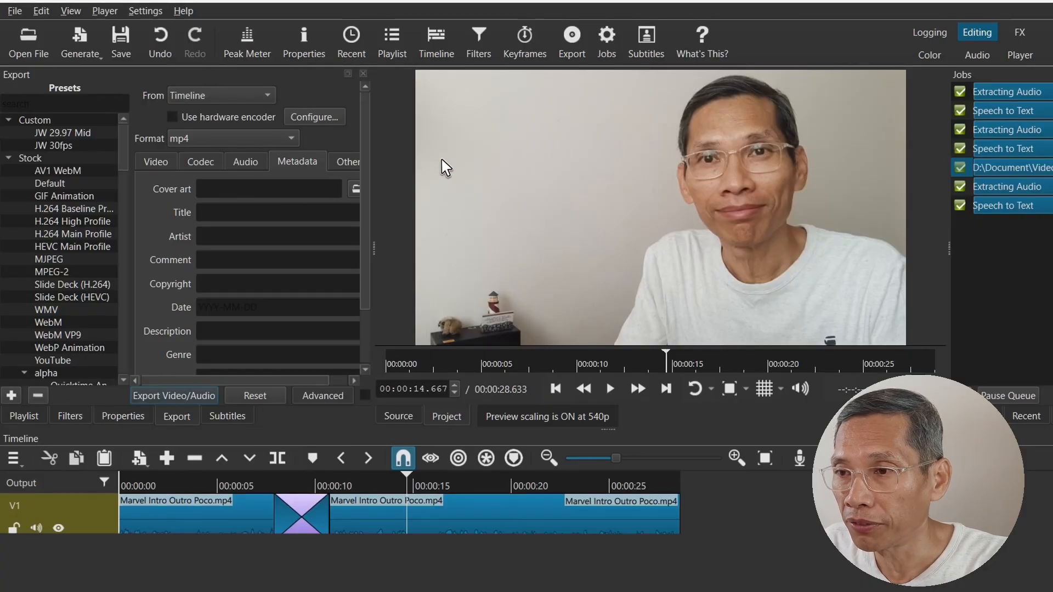
{"action": "left_click", "coordinate": [355, 190]}
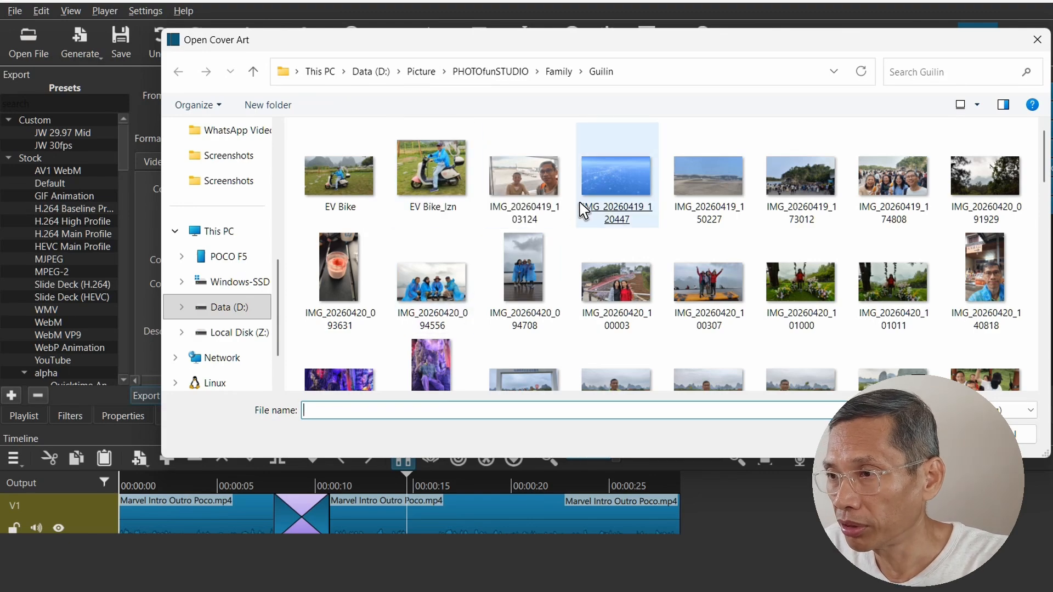
{"action": "double_click", "coordinate": [618, 191]}
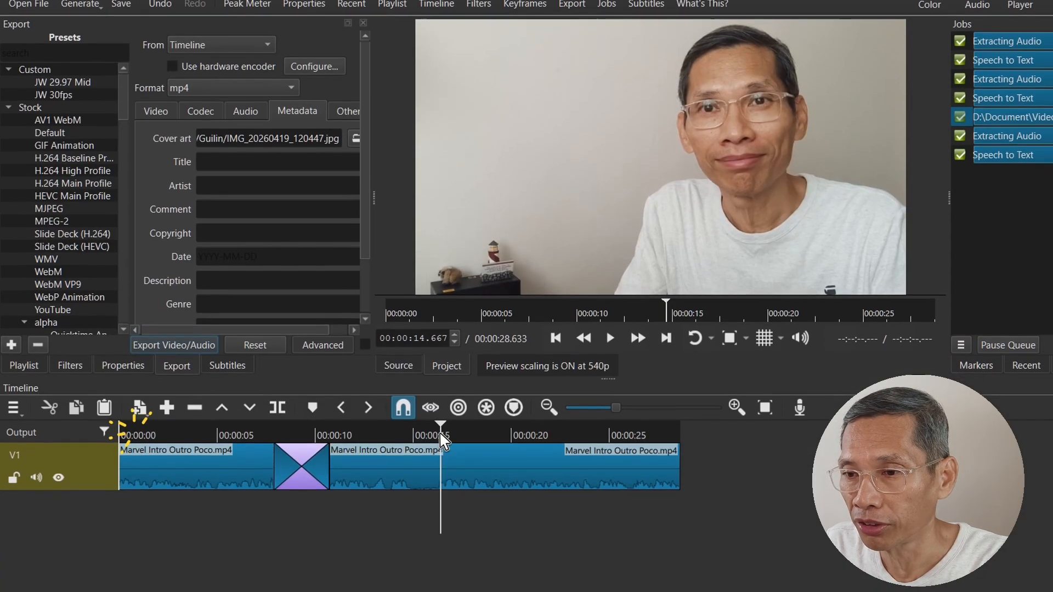
Move the playhead to 00:00:18.200 and export the timeline as an mp4 named "Test 2 Blue" in the Shotcut folder.
{"action": "left_click", "coordinate": [477, 486]}
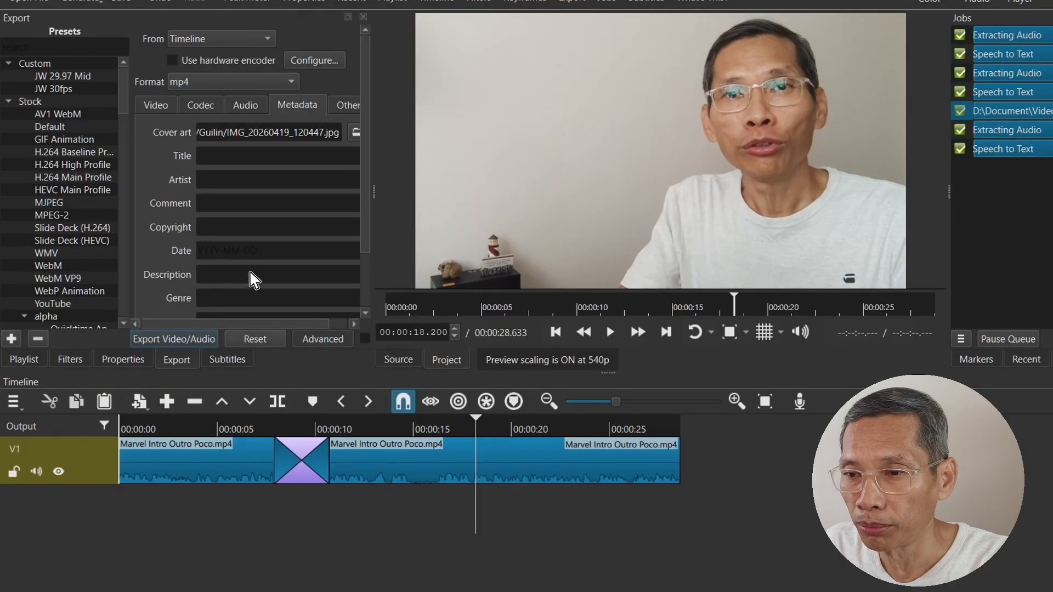
{"action": "left_click", "coordinate": [177, 339]}
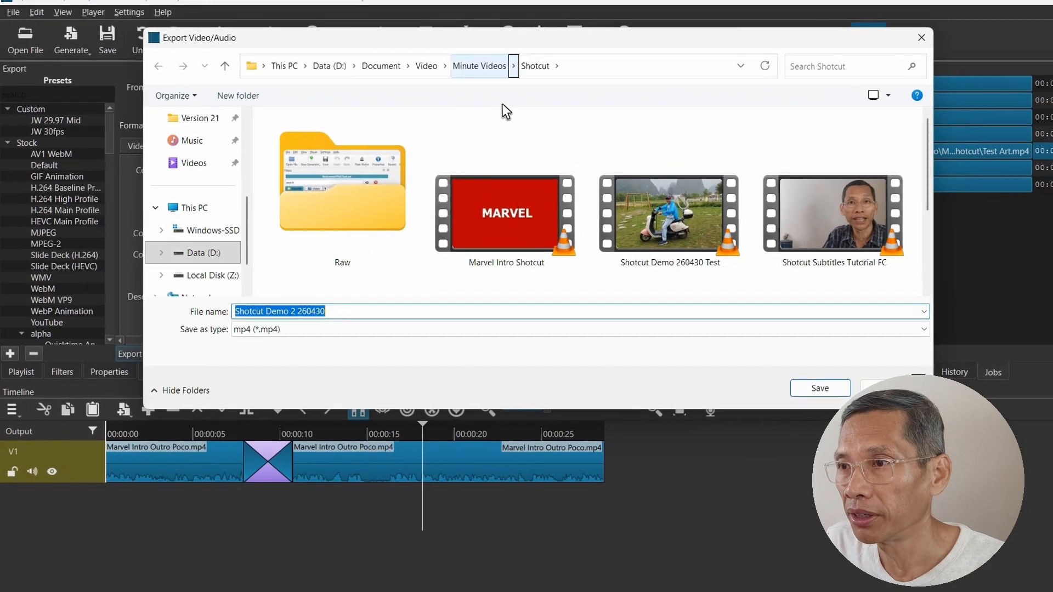
{"action": "type", "text": "Test 2"}
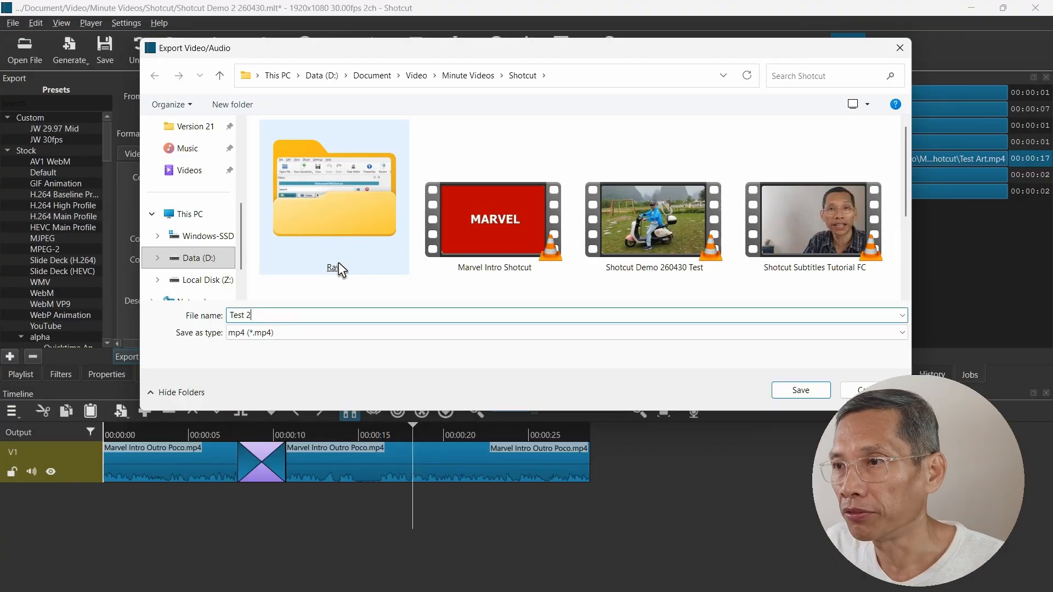
{"action": "type", "text": " Blue"}
{"action": "key", "text": "Return"}
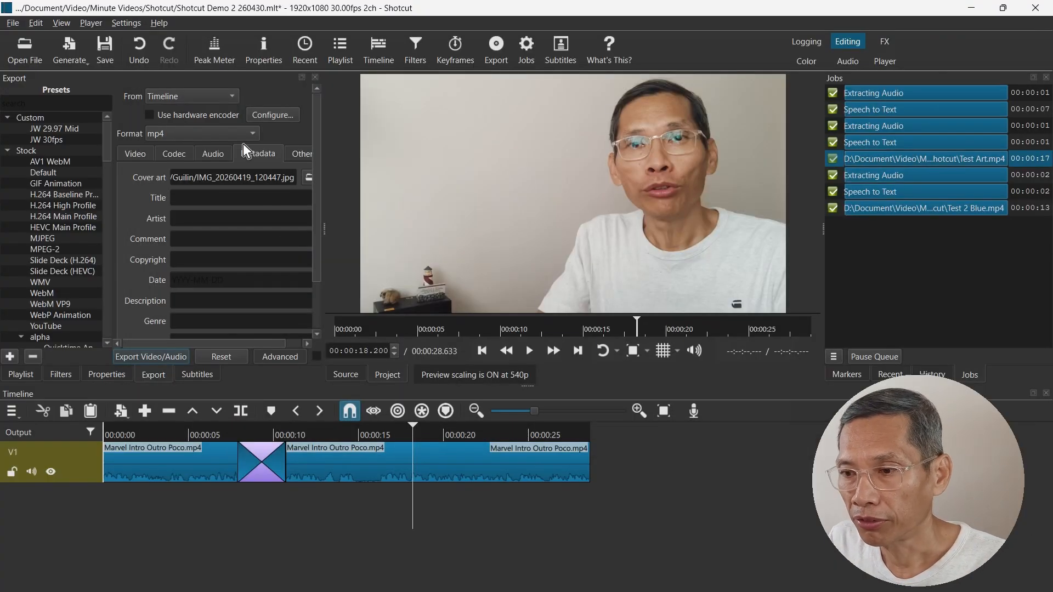
Switch to the Shotcut folder in File Explorer to check the thumbnail of the exported Test 2 Blue video.
{"action": "mouse_move", "coordinate": [546, 580]}
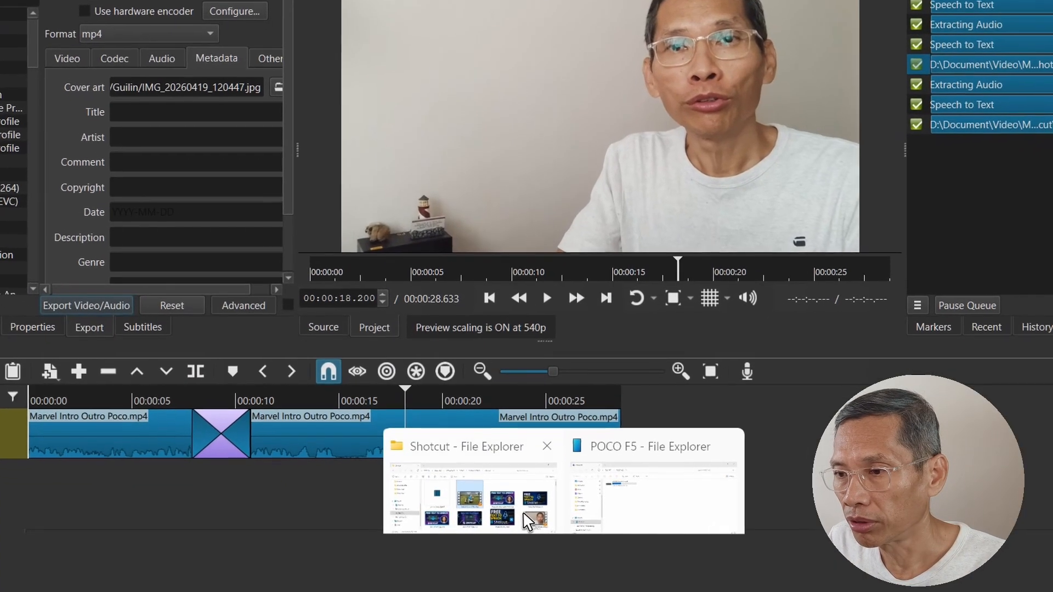
{"action": "left_click", "coordinate": [484, 489]}
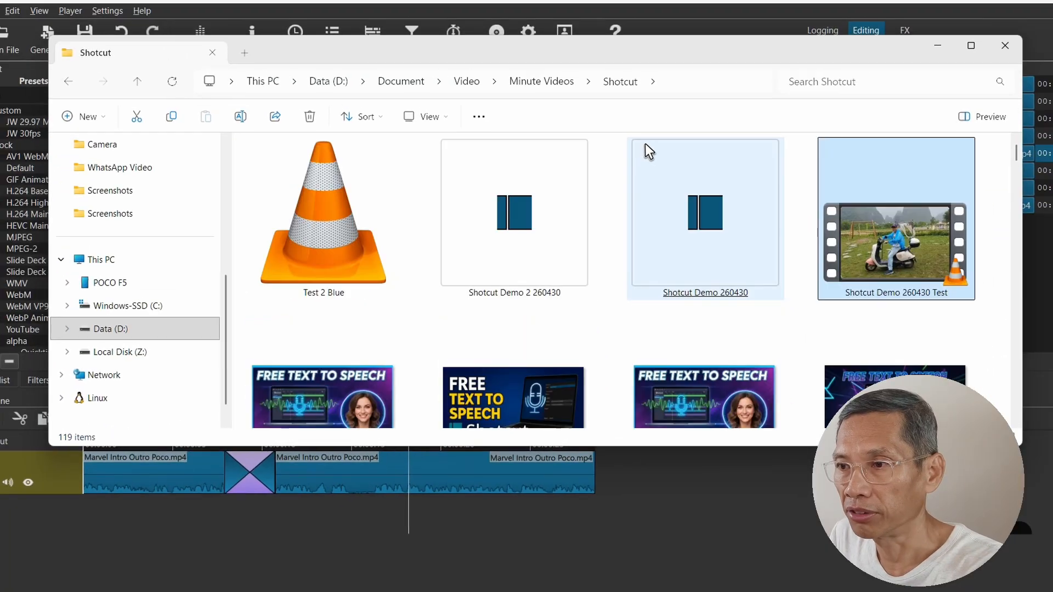
Examine the exported videos' thumbnails in the Shotcut folder, including Test 2 Blue, and switch back to the Shotcut editor.
{"action": "left_click", "coordinate": [650, 147]}
{"action": "left_click", "coordinate": [367, 236]}
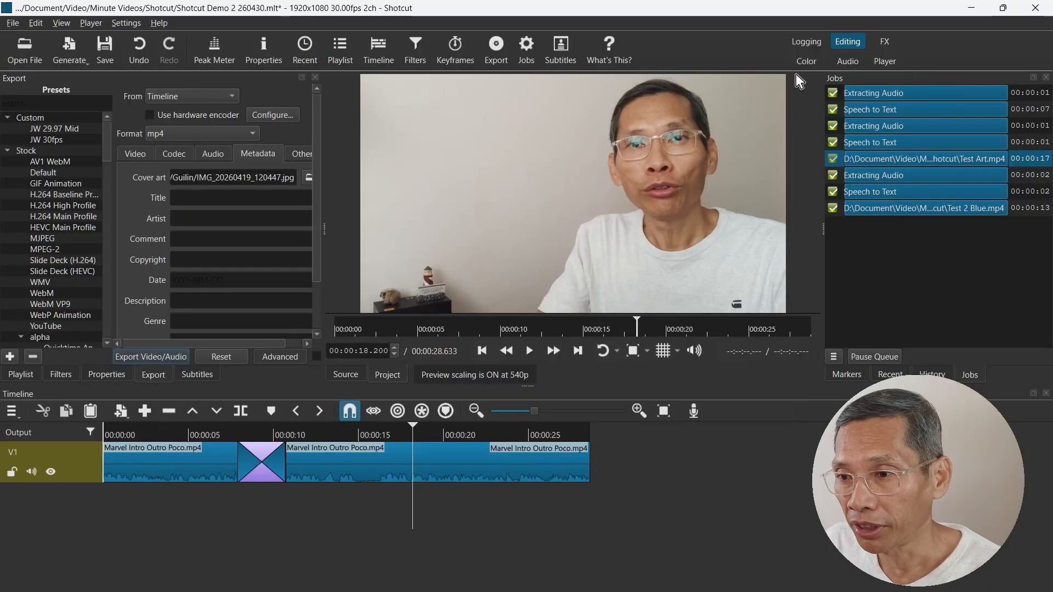
Generate English subtitles from the V1 track with Speech to Text, setting the maximum line length to 24 characters.
{"action": "left_click", "coordinate": [217, 375]}
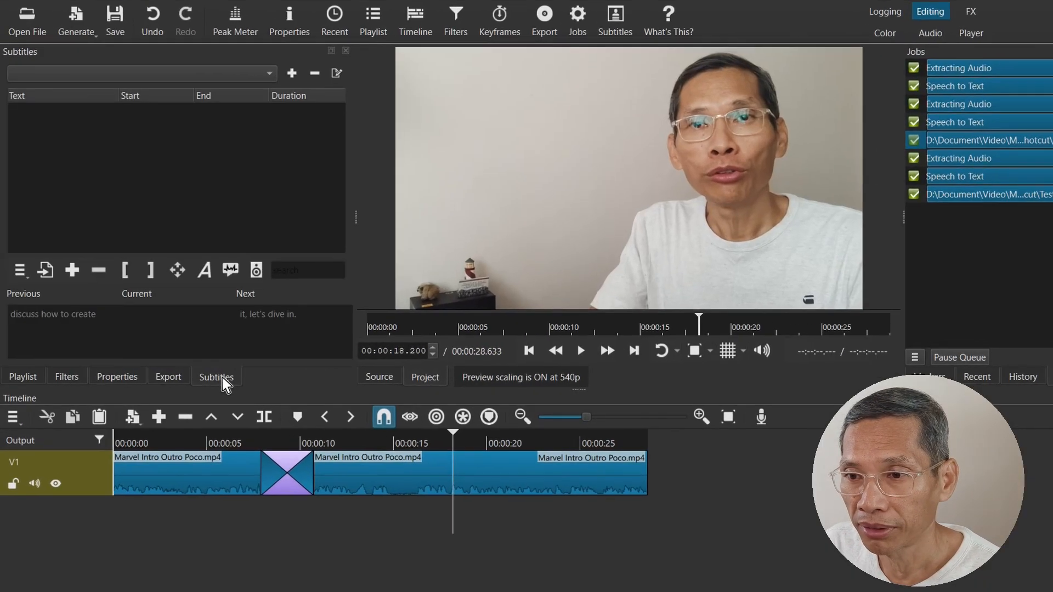
{"action": "left_click", "coordinate": [209, 275]}
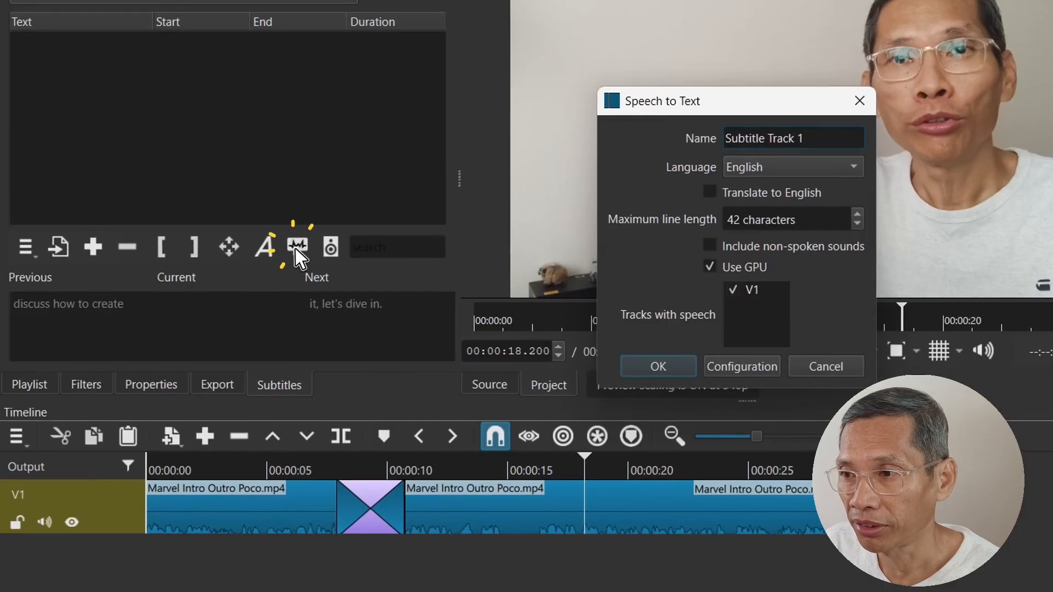
{"action": "double_click", "coordinate": [738, 220]}
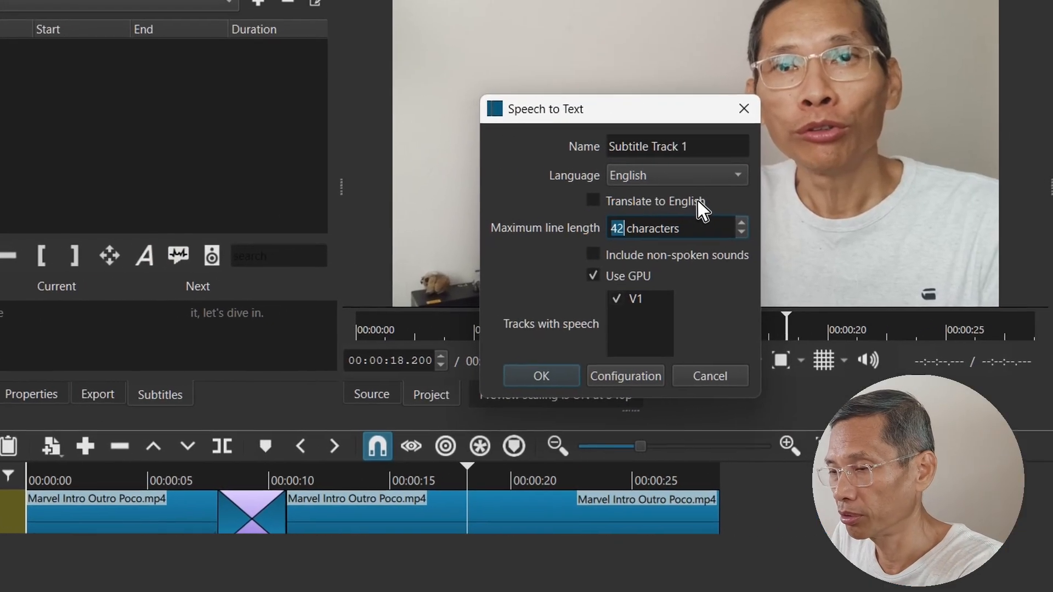
{"action": "type", "text": "24"}
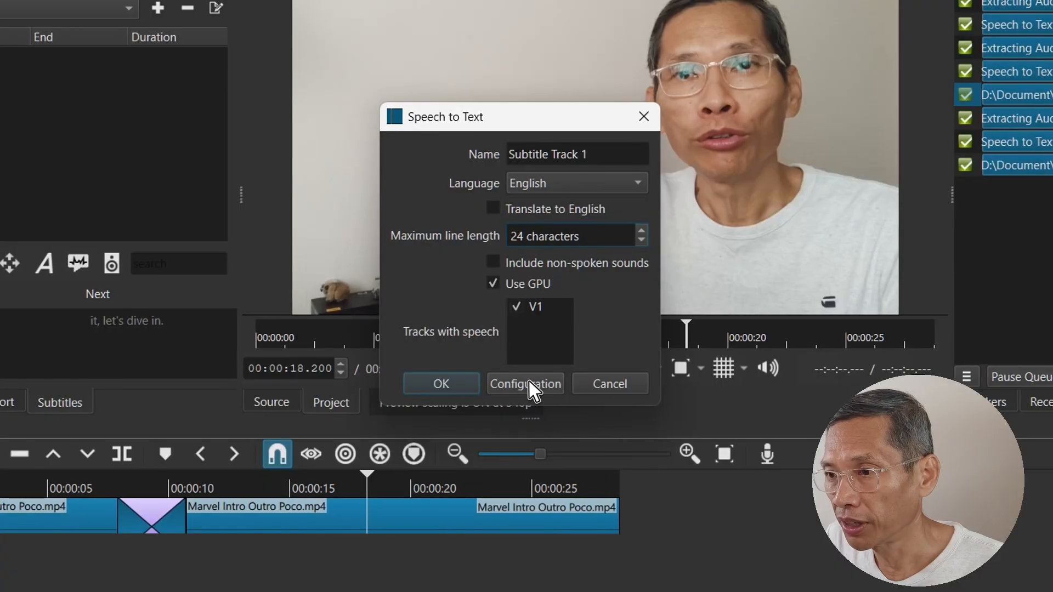
{"action": "left_click", "coordinate": [447, 386]}
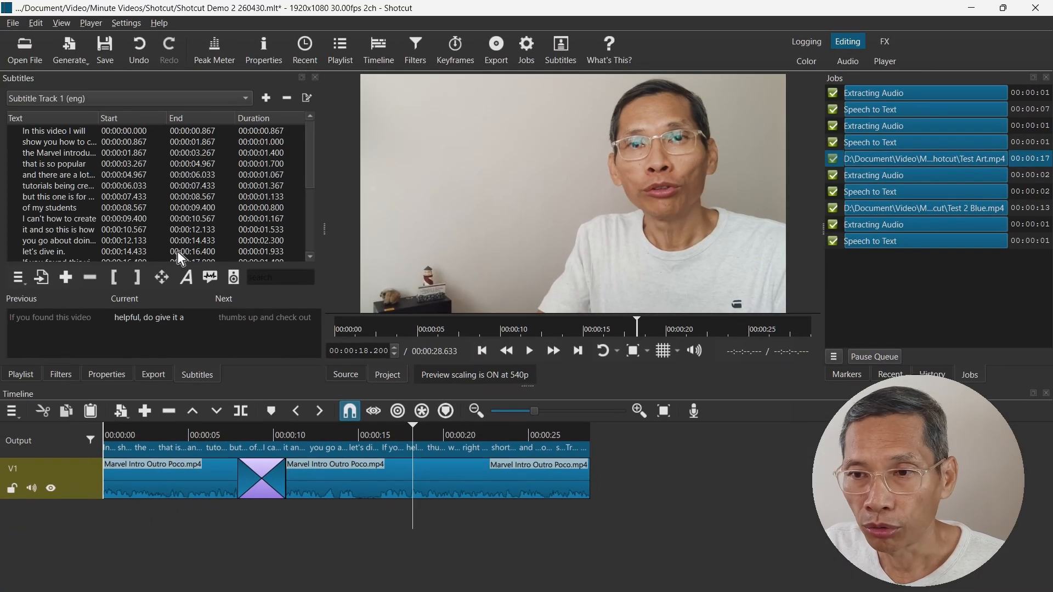
Burn the subtitles into the output and set the Subtitle Burn In filter's typewriter animation to Word by Word.
{"action": "left_click", "coordinate": [18, 278]}
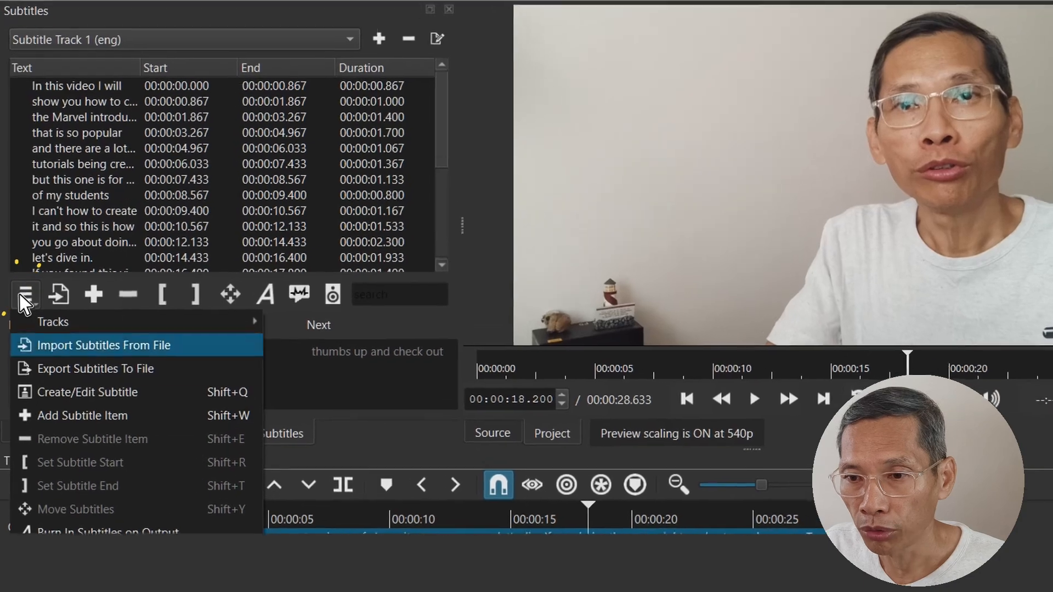
{"action": "left_click", "coordinate": [82, 513]}
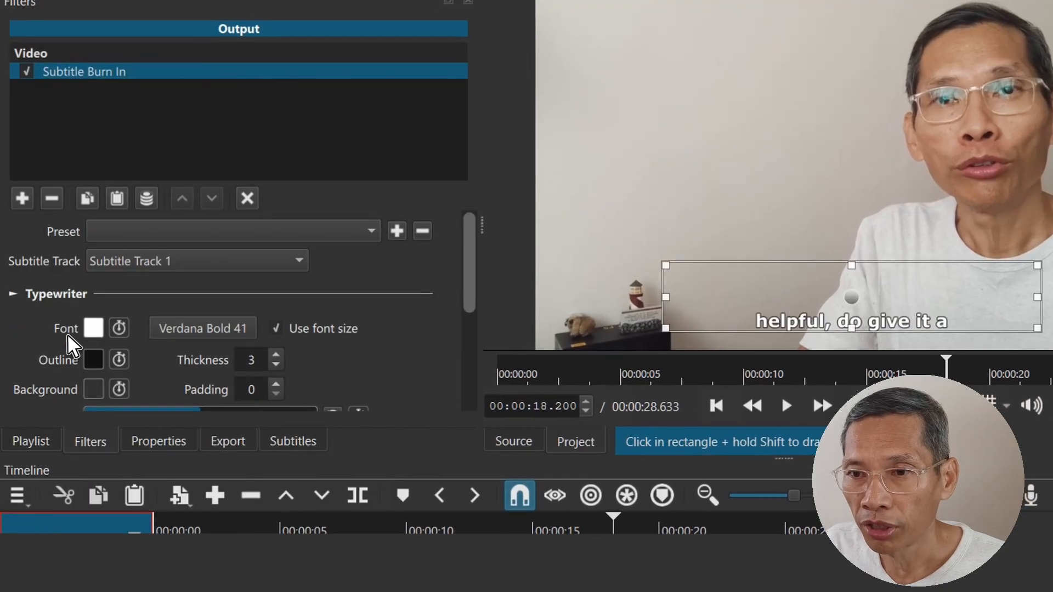
{"action": "left_click", "coordinate": [13, 294]}
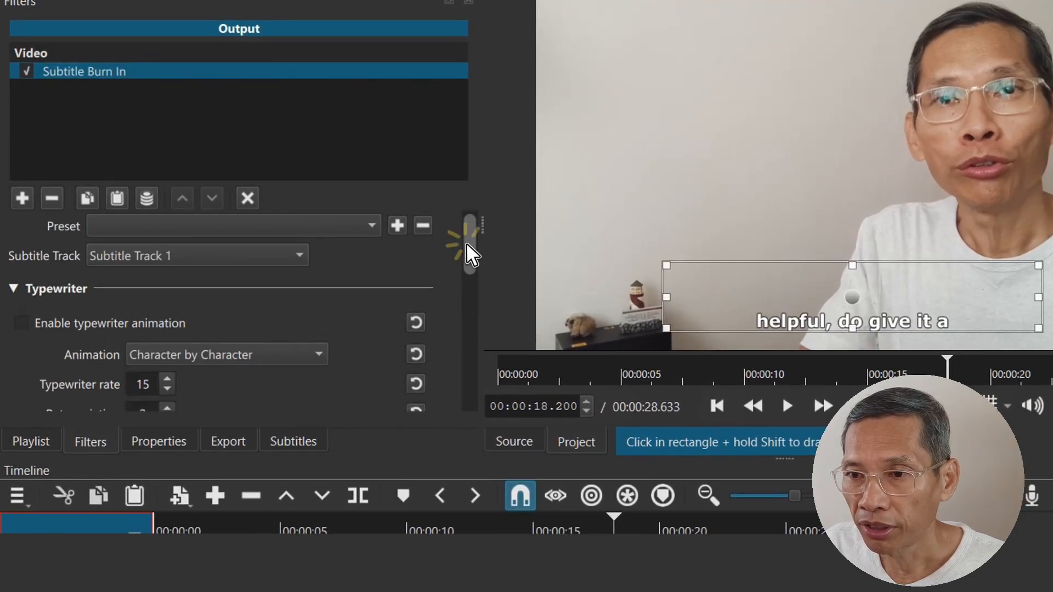
{"action": "left_click_drag", "start_coordinate": [471, 252], "coordinate": [464, 276]}
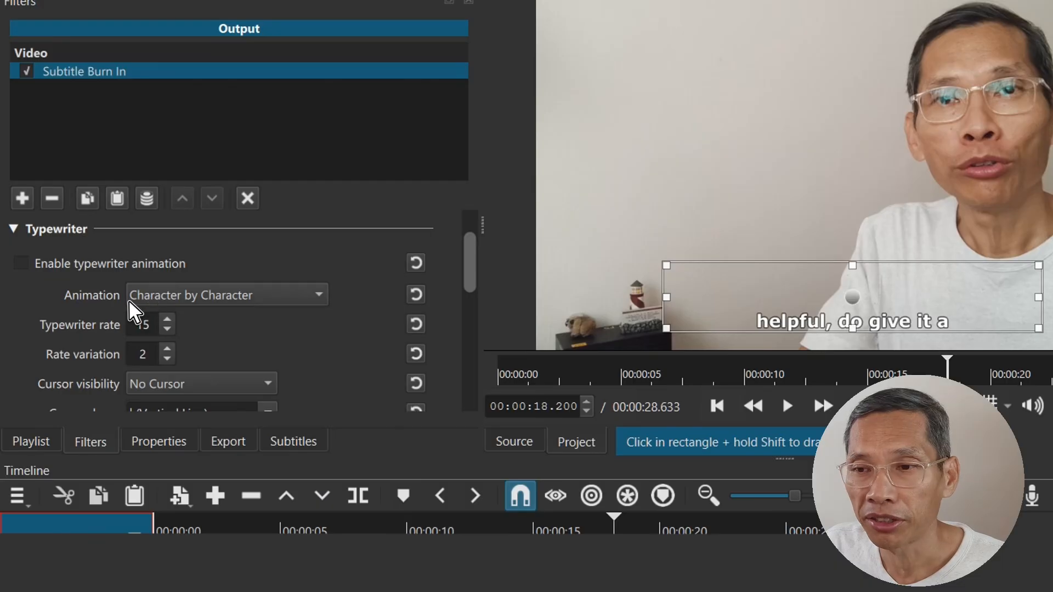
{"action": "left_click", "coordinate": [317, 305]}
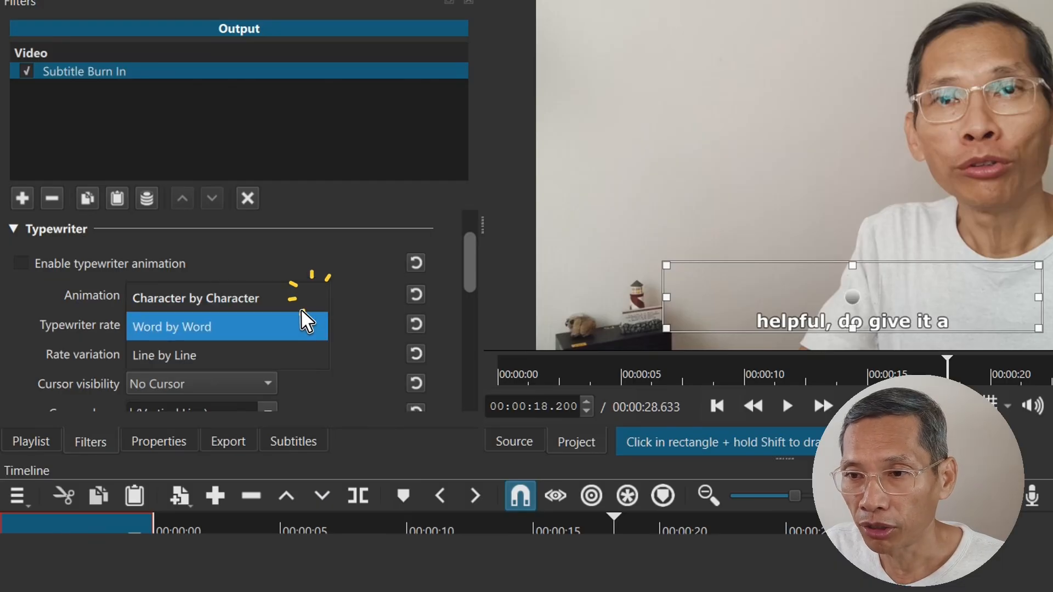
{"action": "left_click", "coordinate": [297, 327]}
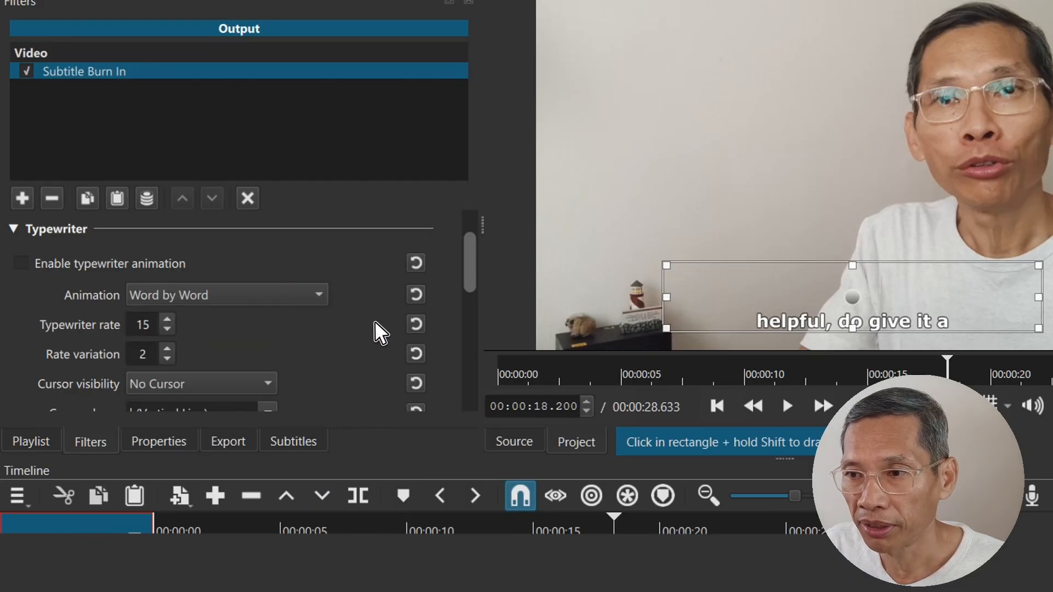
{"action": "scroll", "coordinate": [461, 263], "scroll_direction": "down", "scroll_amount": 5}
{"action": "left_click_drag", "start_coordinate": [466, 304], "coordinate": [466, 329]}
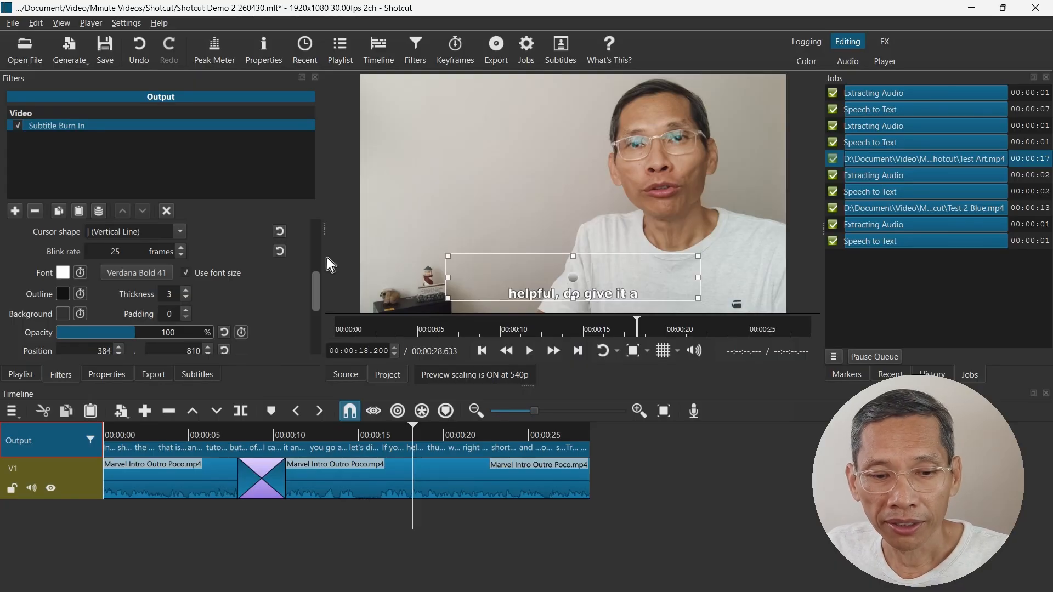
Look through the project video mode presets in the Social Media, Other and Legacy groups.
{"action": "left_click", "coordinate": [124, 24]}
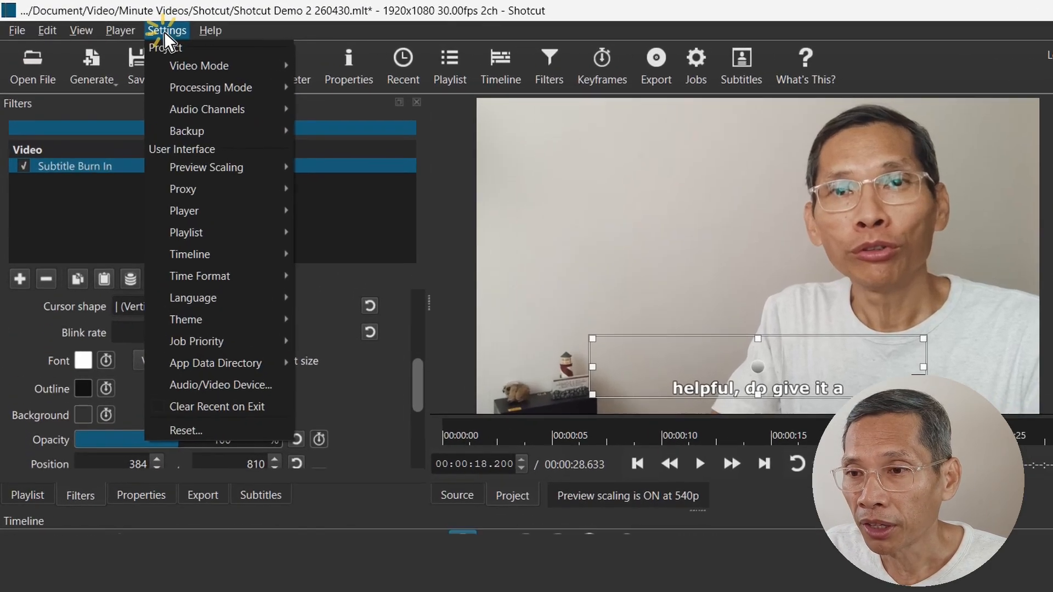
{"action": "mouse_move", "coordinate": [187, 69]}
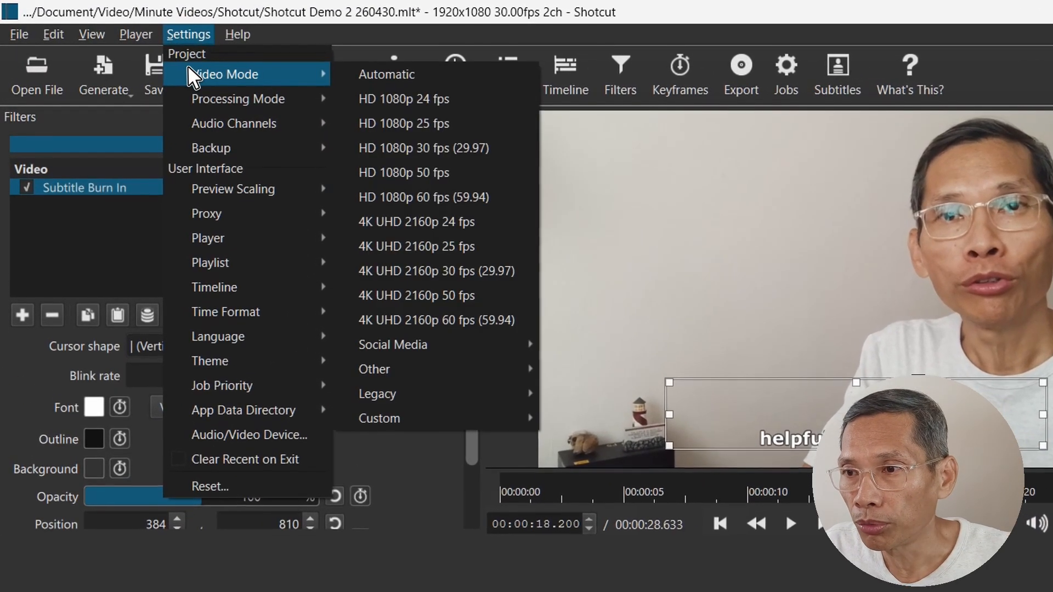
{"action": "mouse_move", "coordinate": [384, 345]}
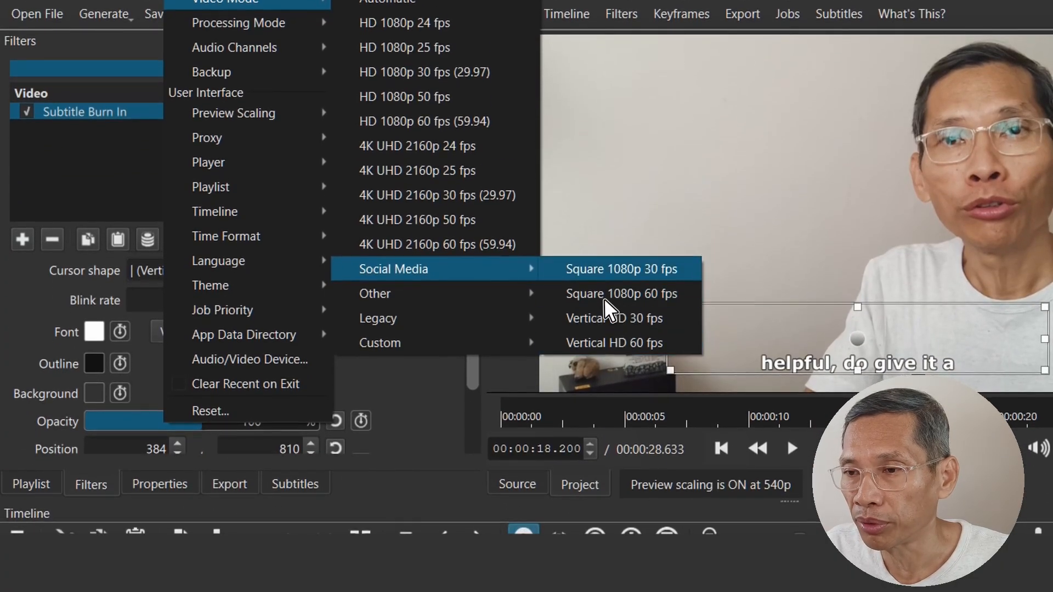
{"action": "mouse_move", "coordinate": [456, 302]}
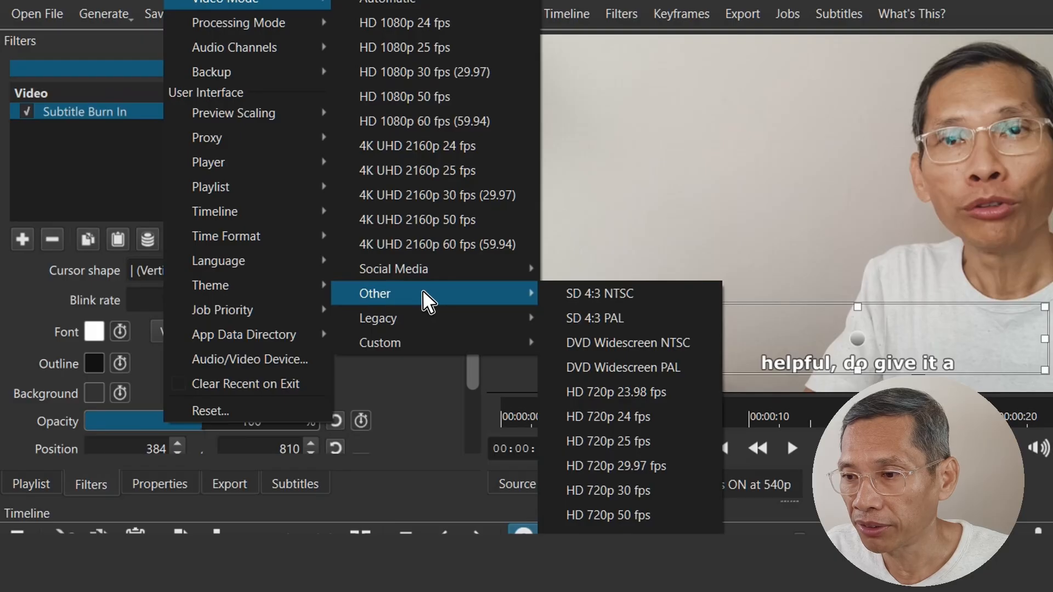
{"action": "mouse_move", "coordinate": [421, 307]}
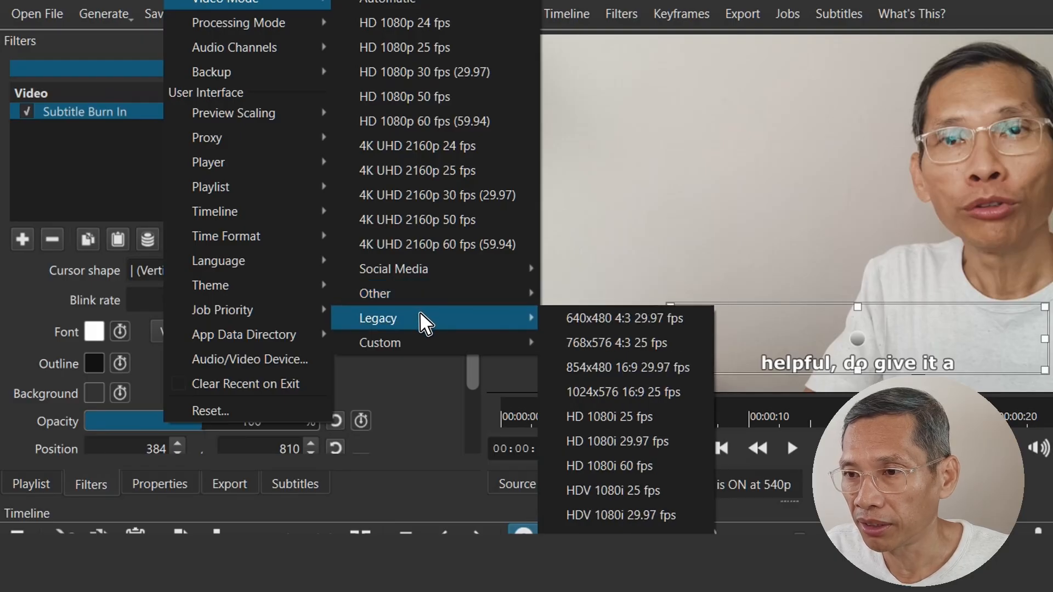
{"action": "mouse_move", "coordinate": [411, 331]}
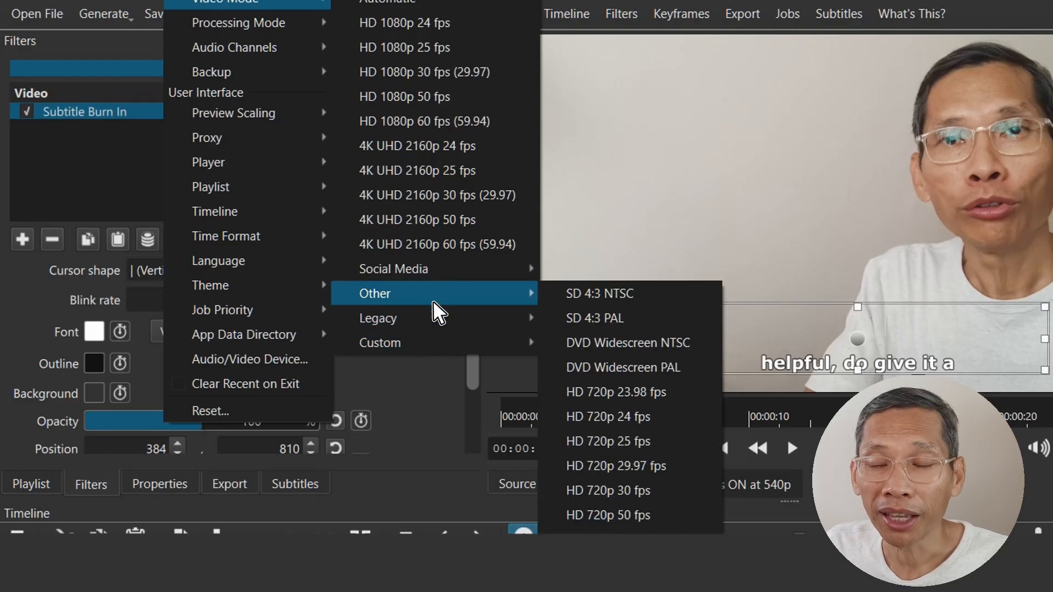
{"action": "mouse_move", "coordinate": [430, 279]}
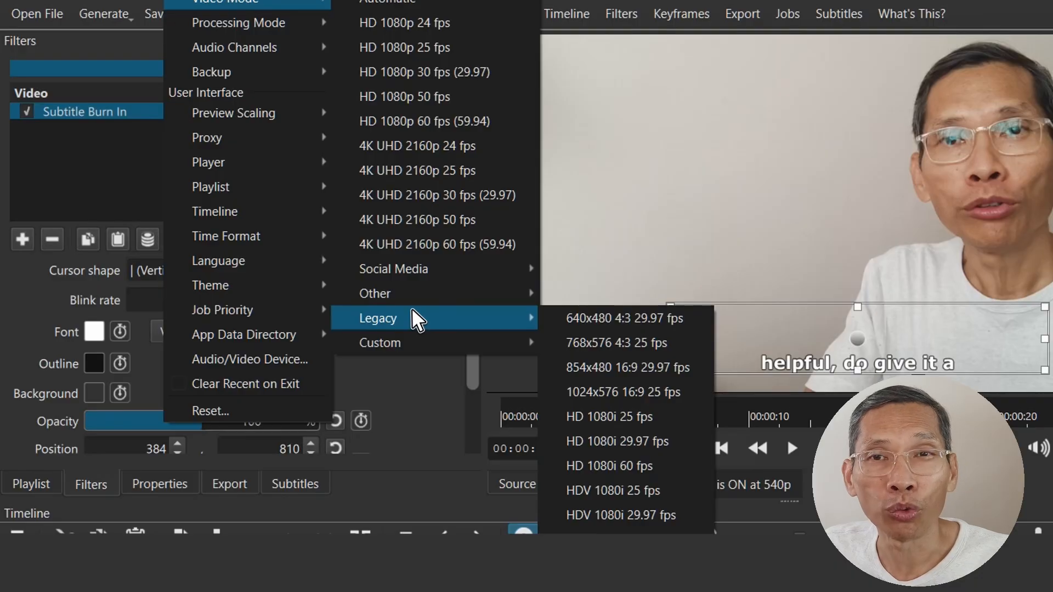